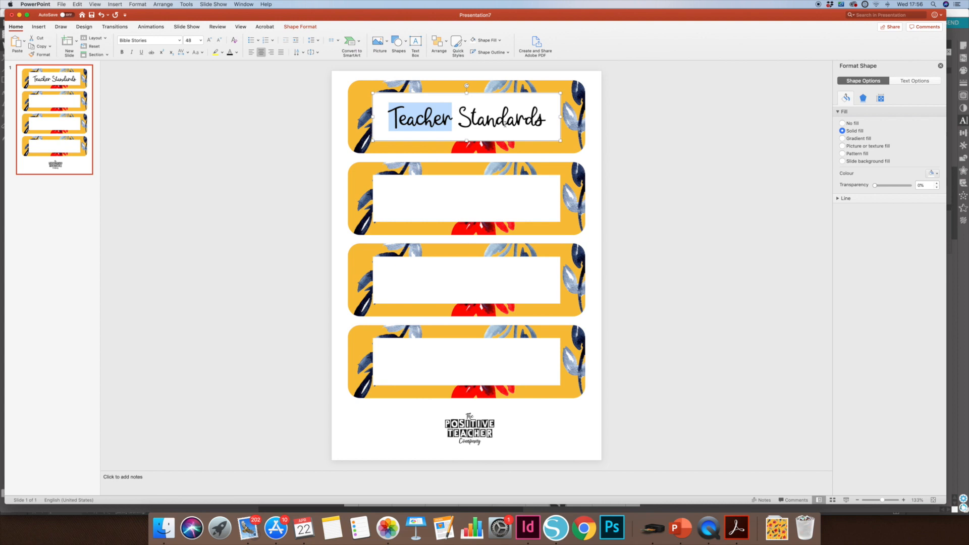
# - Delete the "Teacher Standards" text from the first label so its white box is blank
pyautogui.click(614, 154)
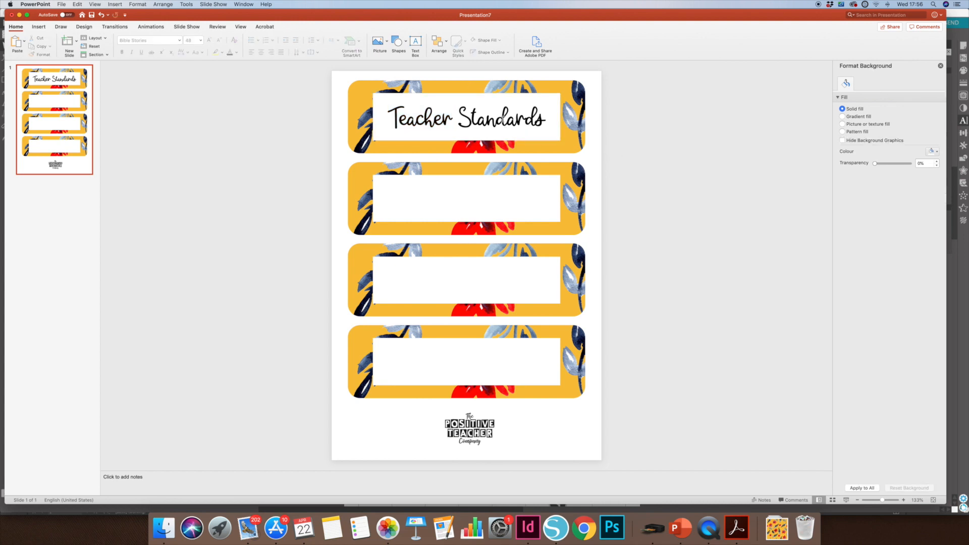
pyautogui.tripleClick(503, 119)
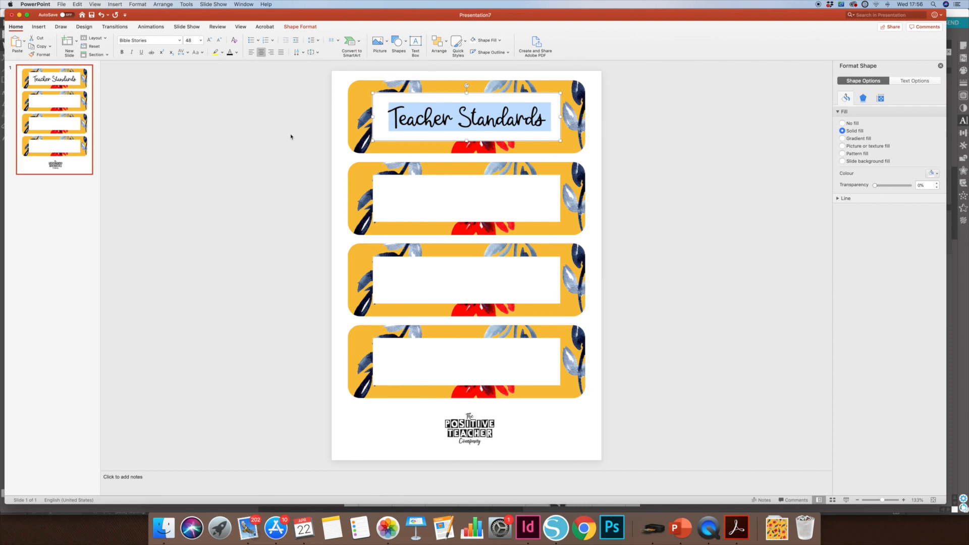
pyautogui.press('BackSpace')
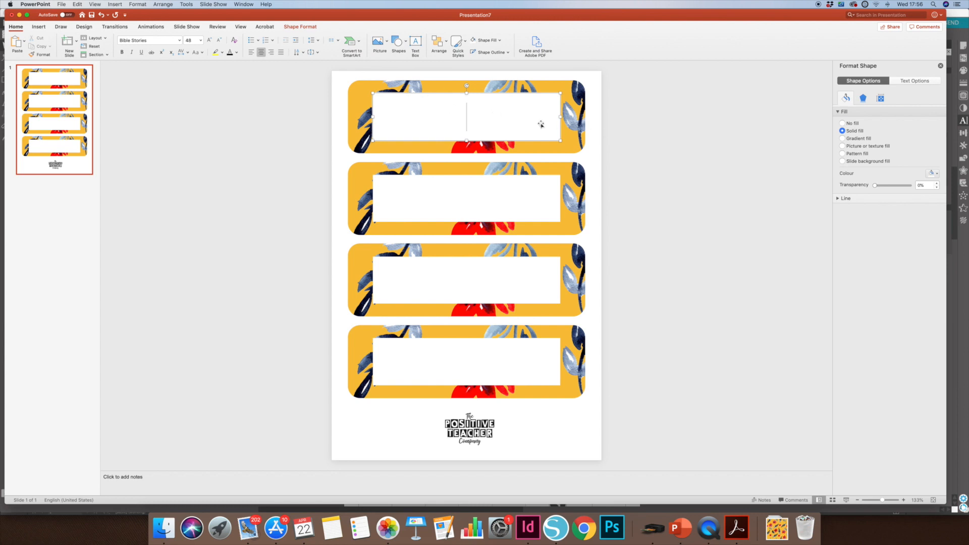
pyautogui.click(669, 198)
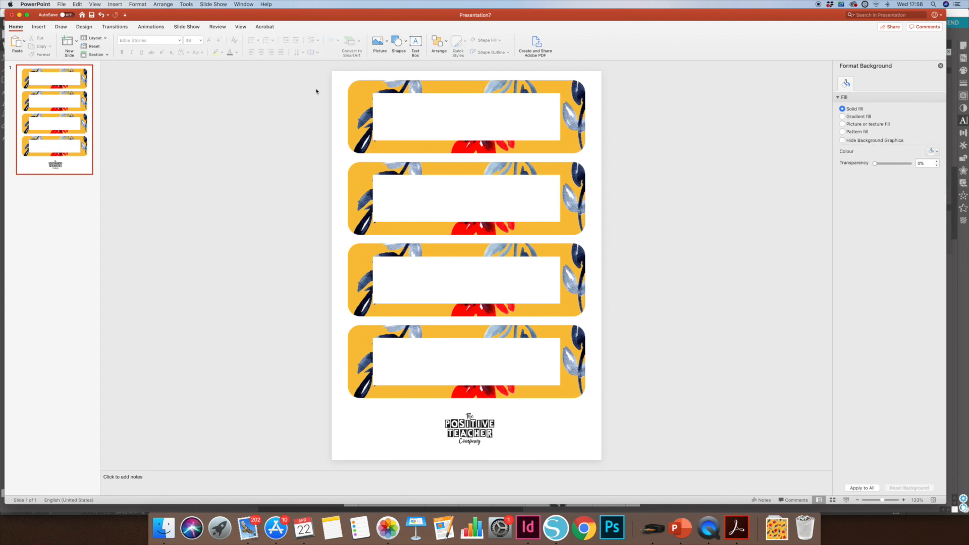
# - Export the presentation as a PDF named "red pop labels" in the downloaded patternes folder
pyautogui.click(61, 4)
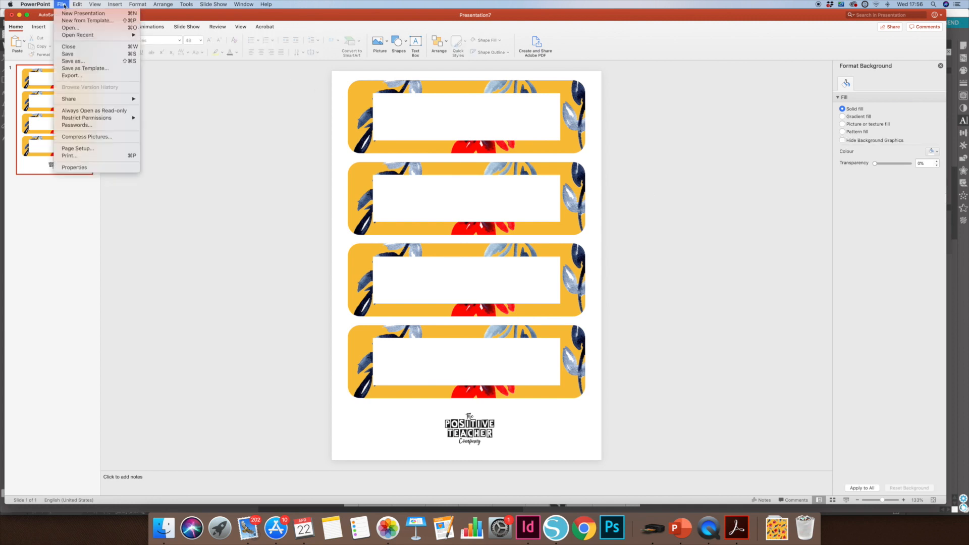
pyautogui.click(82, 75)
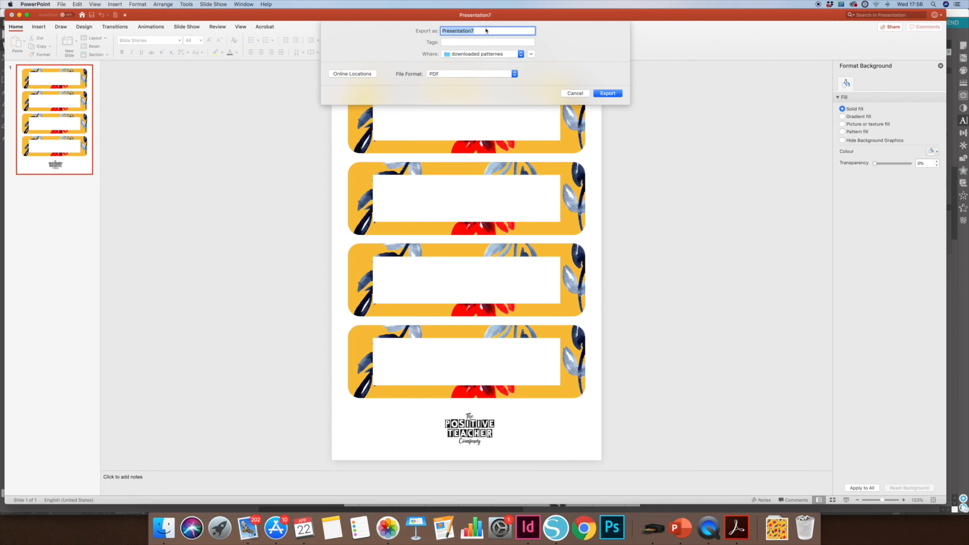
pyautogui.write('red pop labels')
pyautogui.click(609, 93)
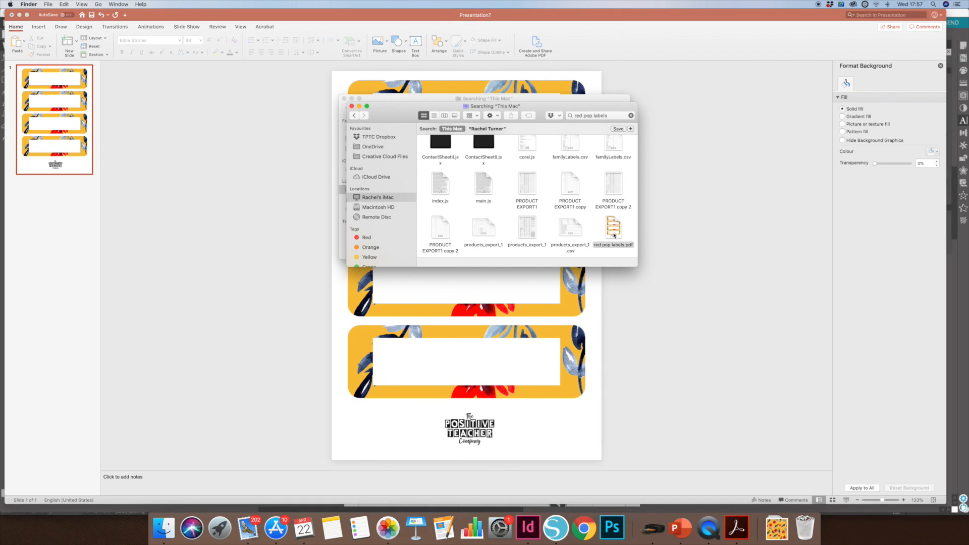
# - Open the exported red pop labels.pdf in Acrobat Pro DC
pyautogui.doubleClick(613, 235)
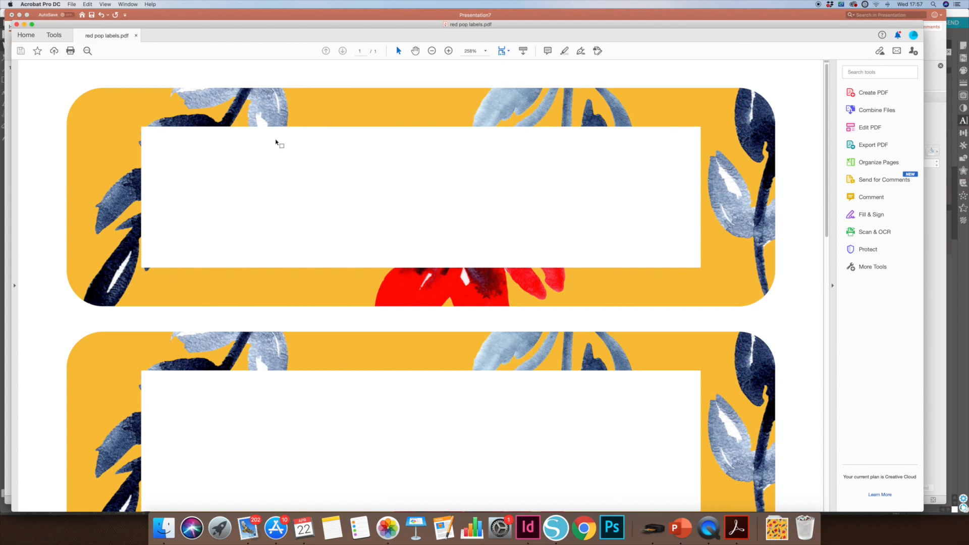
pyautogui.click(432, 51)
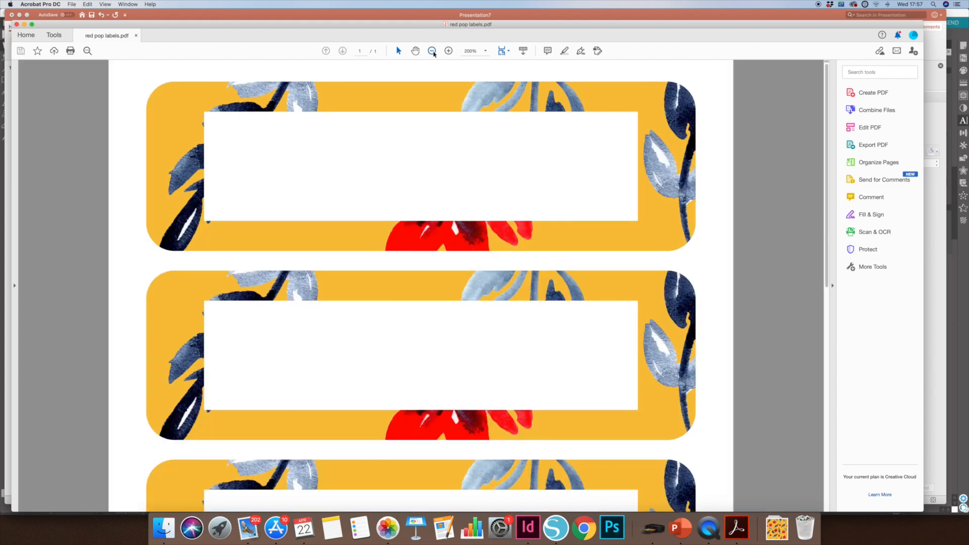
pyautogui.click(433, 52)
pyautogui.click(432, 51)
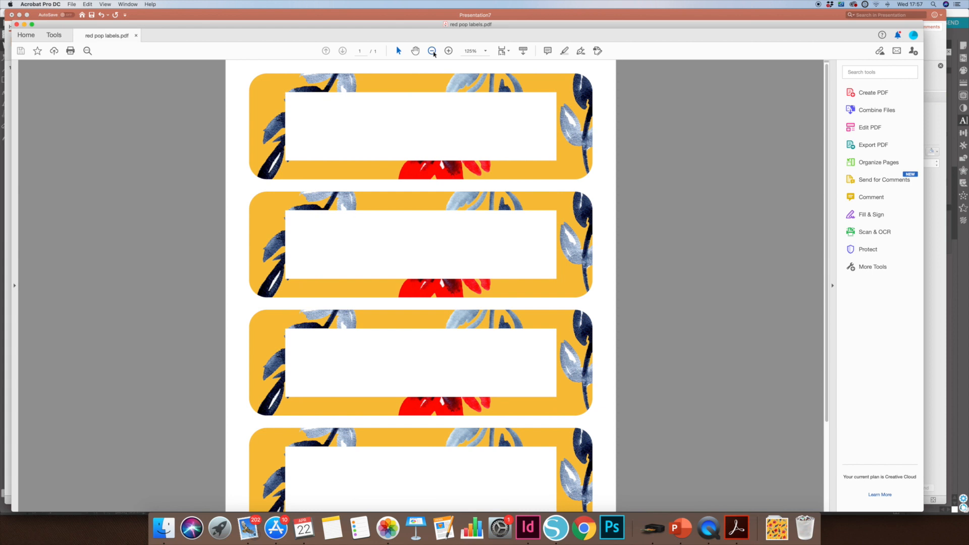
pyautogui.click(432, 51)
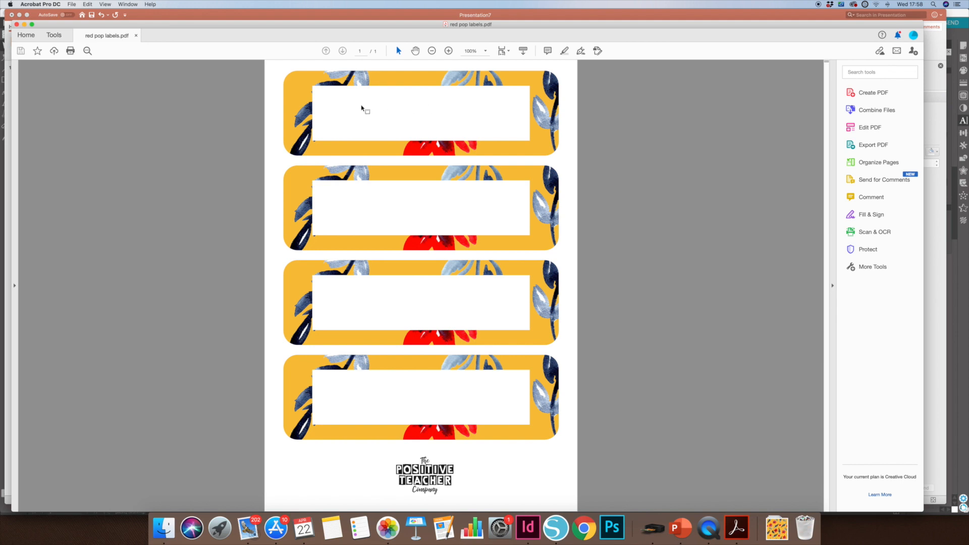
pyautogui.moveTo(375, 184)
pyautogui.mouseDown()
pyautogui.moveTo(488, 194)
pyautogui.moveTo(511, 219)
pyautogui.moveTo(471, 133)
pyautogui.mouseUp()
# - Start preparing a fillable form from red pop labels.pdf with the Prepare Form tool
pyautogui.click(875, 273)
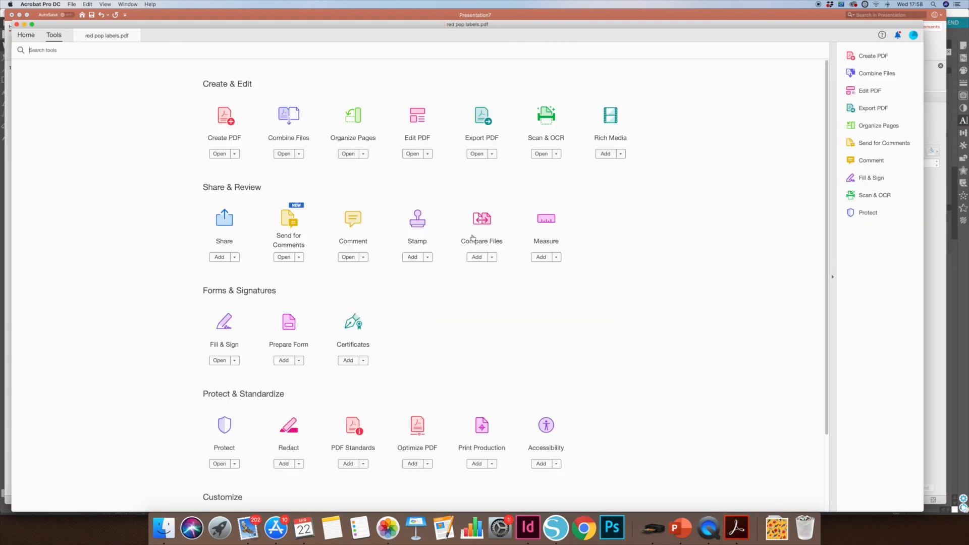
pyautogui.click(289, 326)
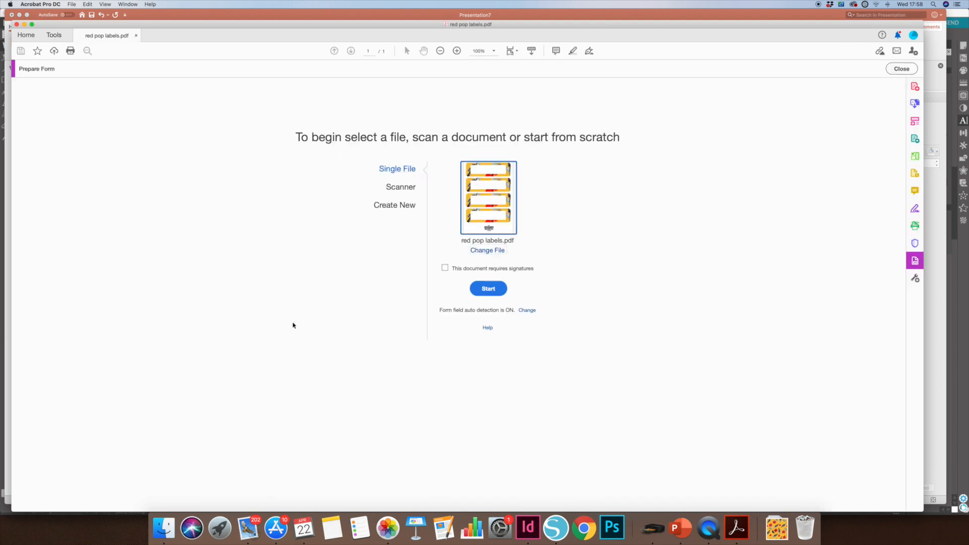
pyautogui.click(486, 285)
pyautogui.click(534, 168)
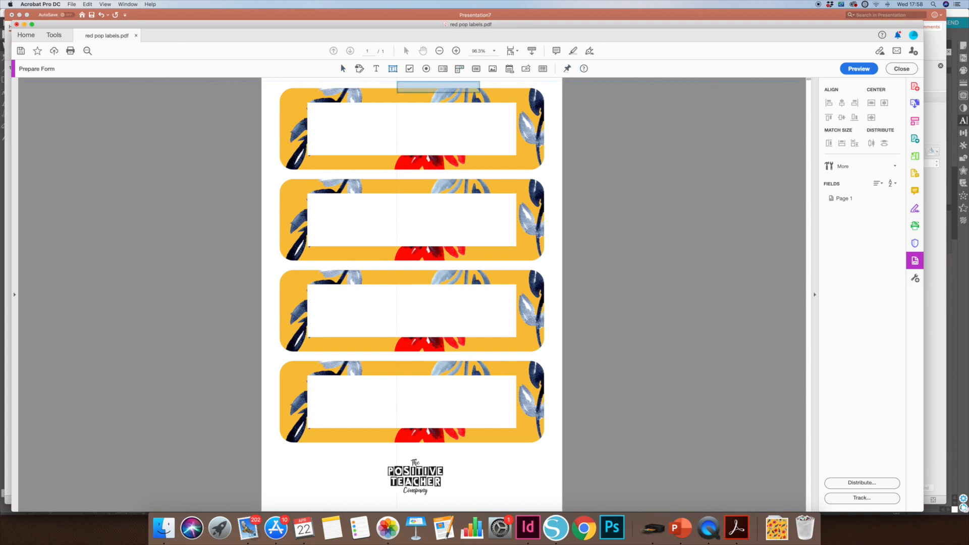
# - Add a text field in the first label's white box and name it "Label 1"
pyautogui.click(393, 69)
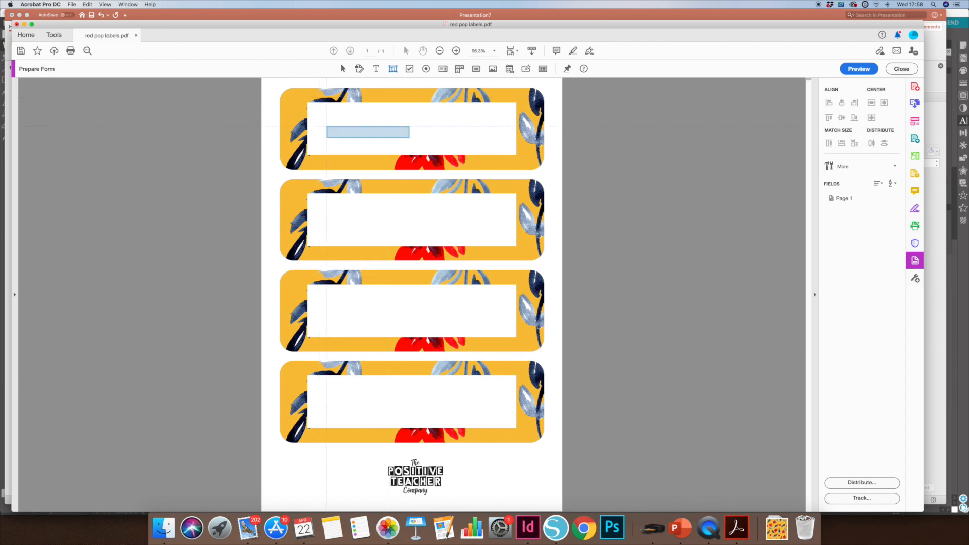
pyautogui.click(318, 108)
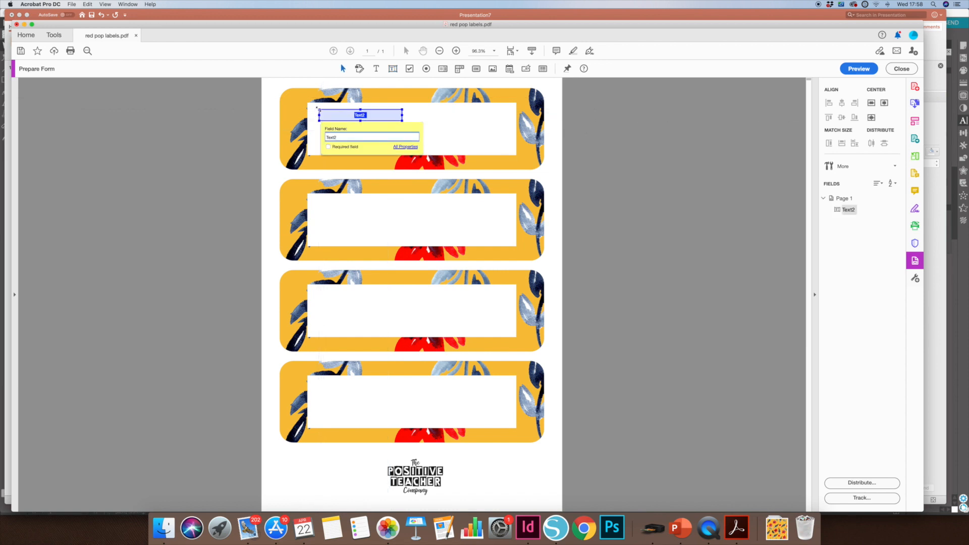
pyautogui.moveTo(351, 137); pyautogui.dragTo(312, 137)
pyautogui.write('Label 1')
# - Set the Label 1 field's text to the Bible Stories font at size 46
pyautogui.click(406, 147)
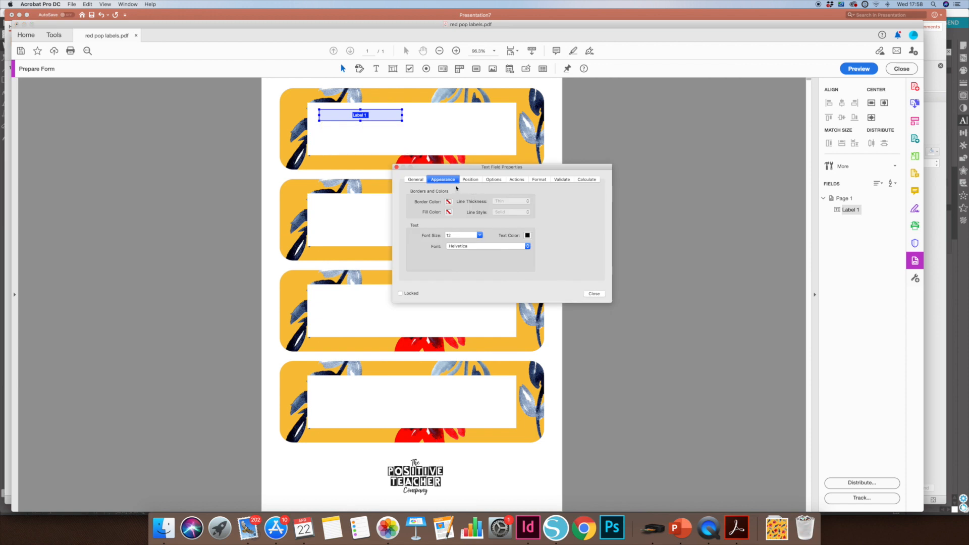
pyautogui.click(471, 249)
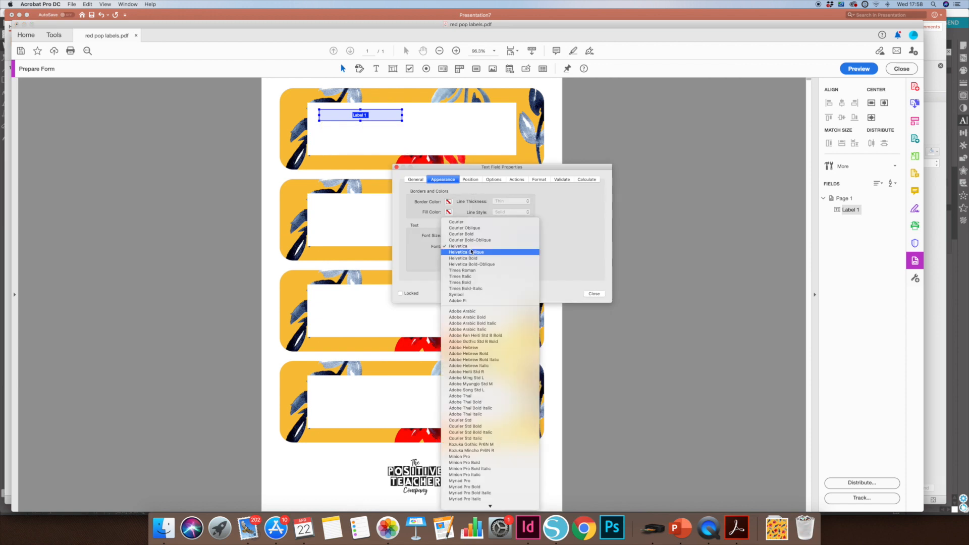
pyautogui.write('bi')
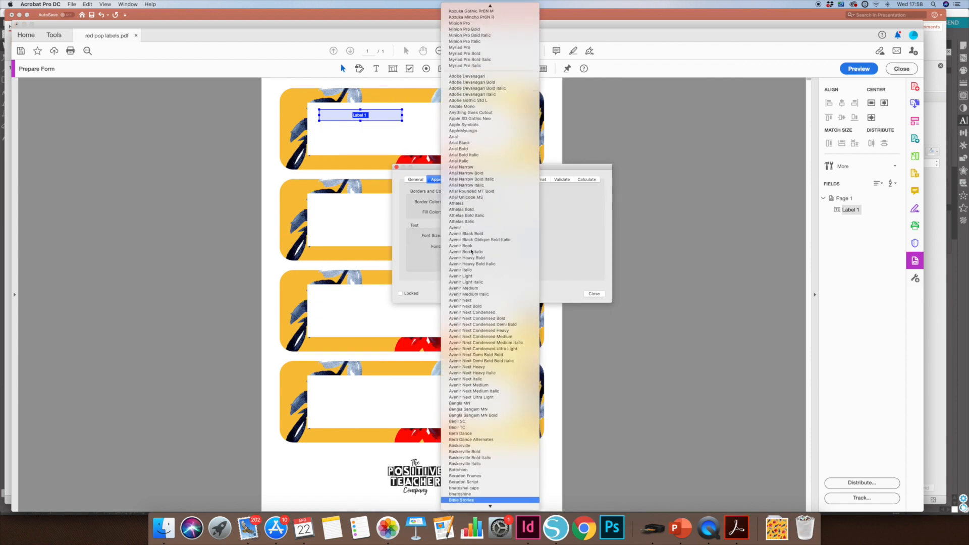
pyautogui.press('Return')
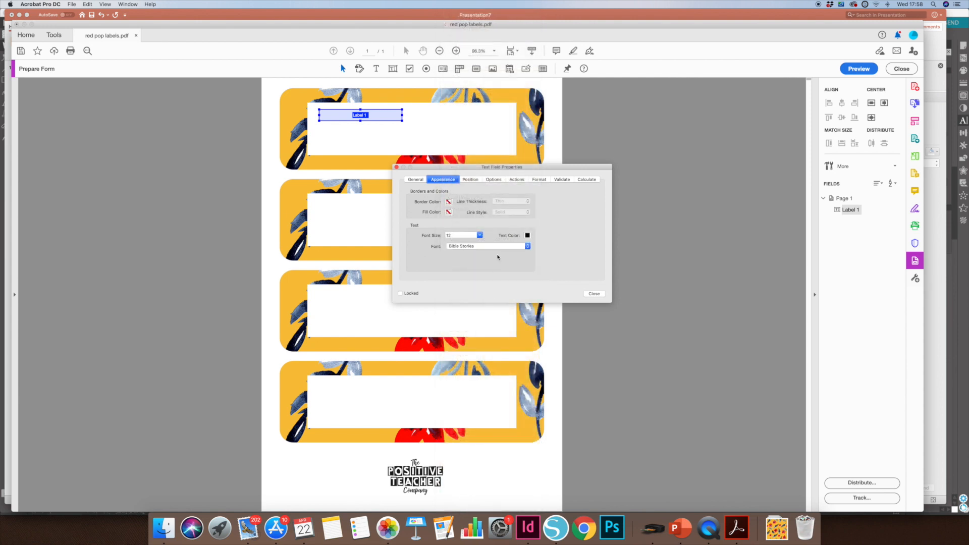
pyautogui.click(480, 236)
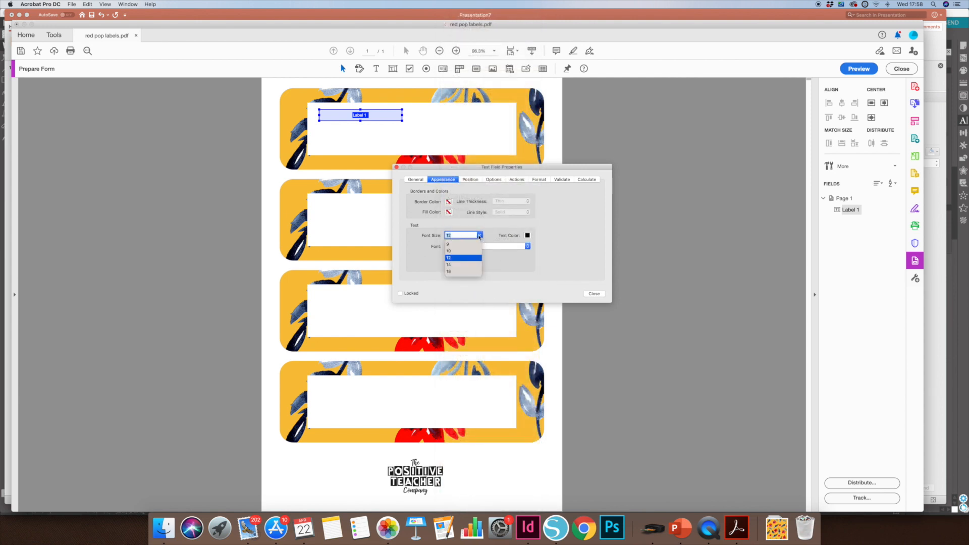
pyautogui.write('46')
pyautogui.press('Return')
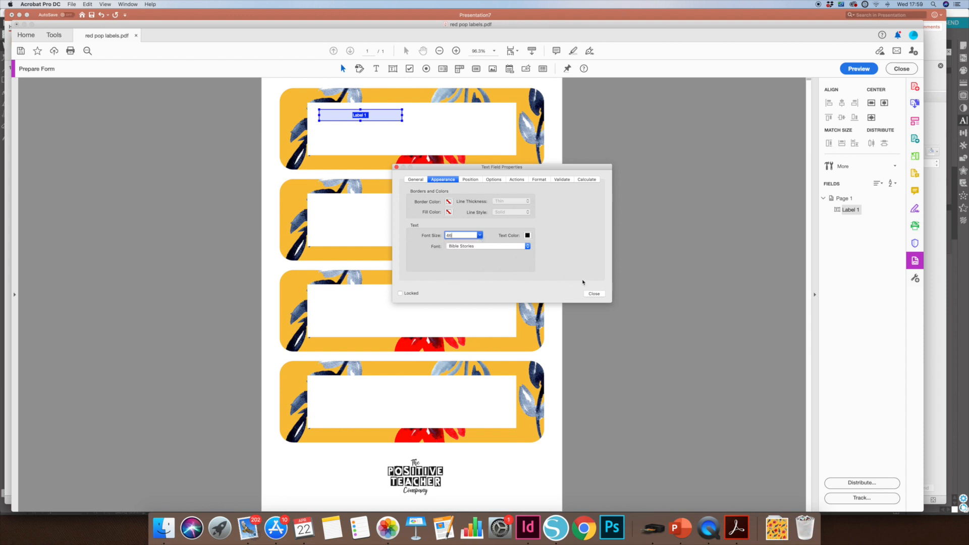
pyautogui.click(595, 294)
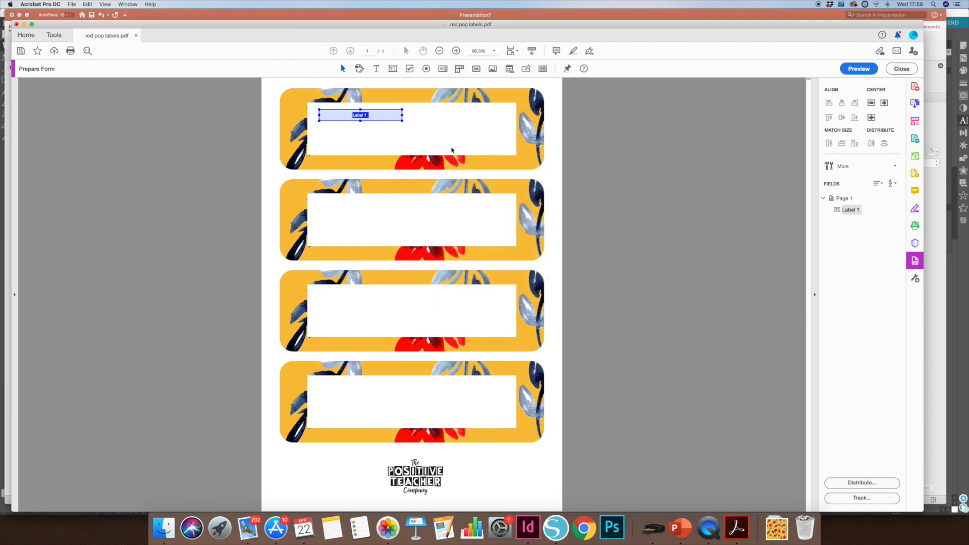
# - Resize the Label 1 field so it nearly fills the first label's white box
pyautogui.click(403, 124)
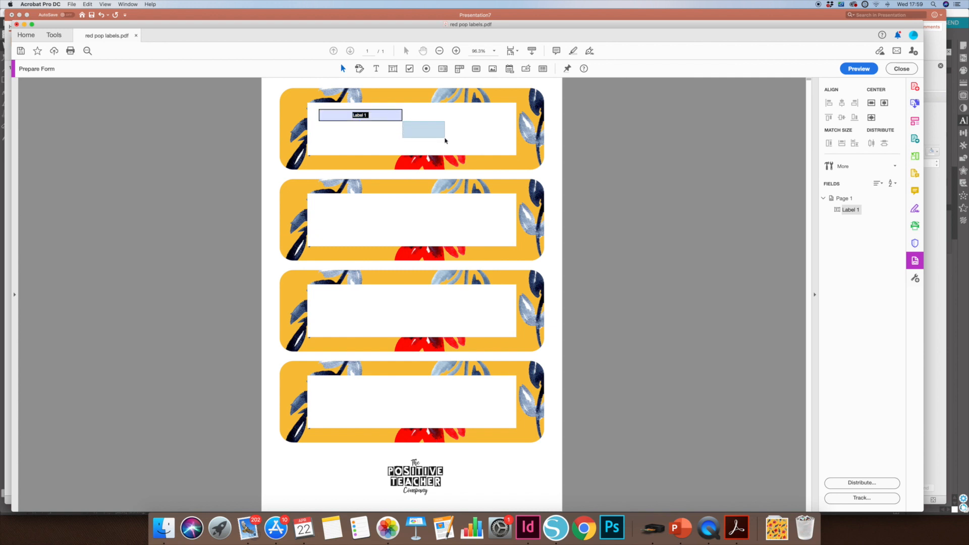
pyautogui.click(403, 124)
pyautogui.moveTo(403, 124); pyautogui.dragTo(505, 147)
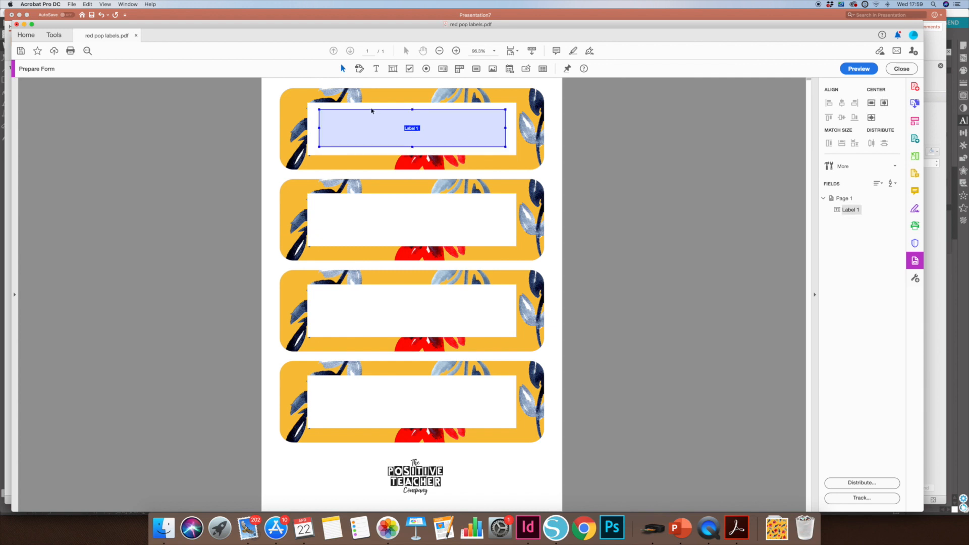
pyautogui.moveTo(319, 128); pyautogui.dragTo(317, 128)
pyautogui.moveTo(317, 129); pyautogui.dragTo(310, 128)
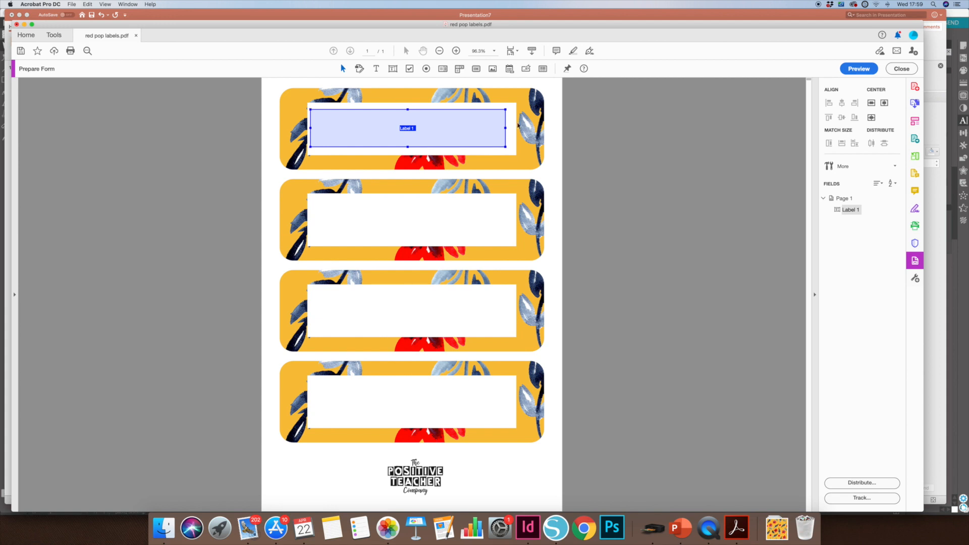
pyautogui.moveTo(505, 128); pyautogui.dragTo(516, 128)
pyautogui.moveTo(310, 128); pyautogui.dragTo(308, 127)
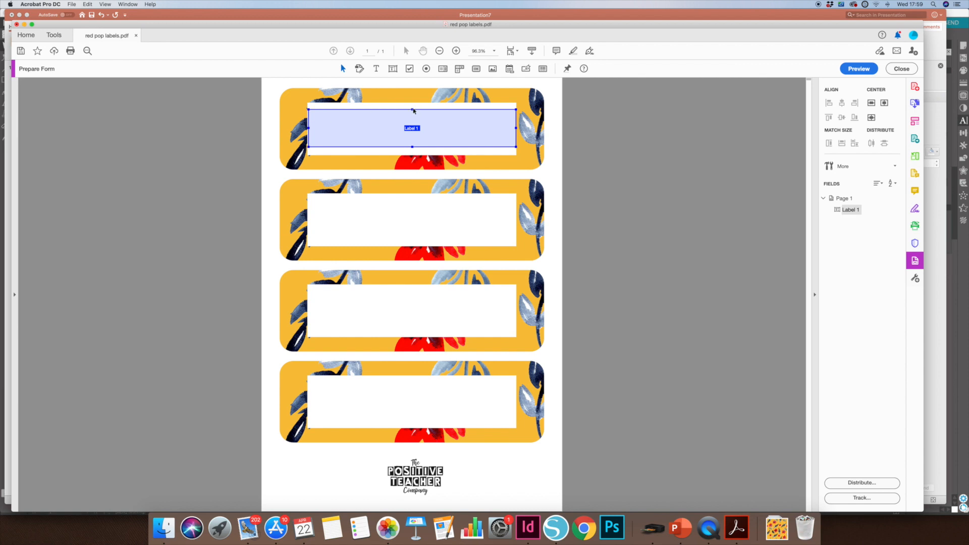
pyautogui.moveTo(413, 110); pyautogui.dragTo(413, 106)
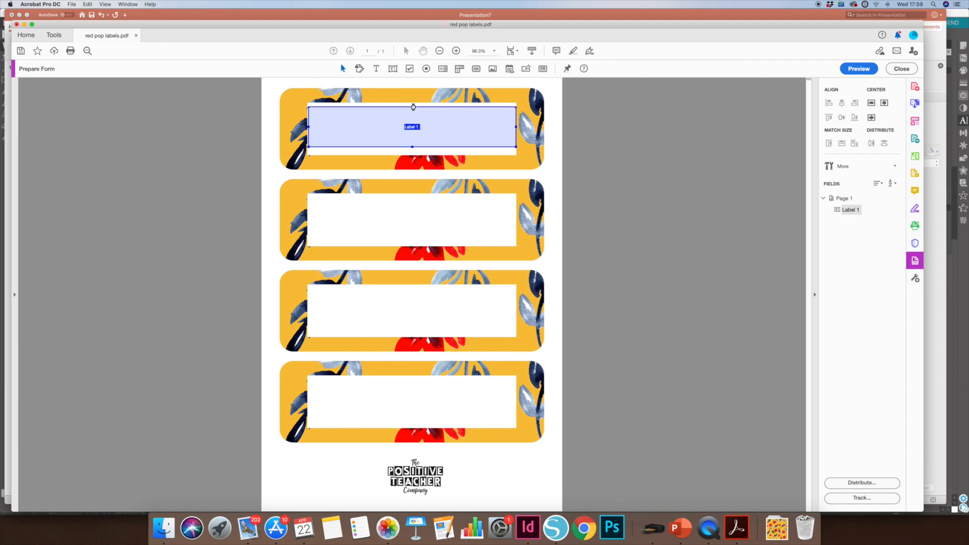
pyautogui.moveTo(414, 147); pyautogui.dragTo(414, 152)
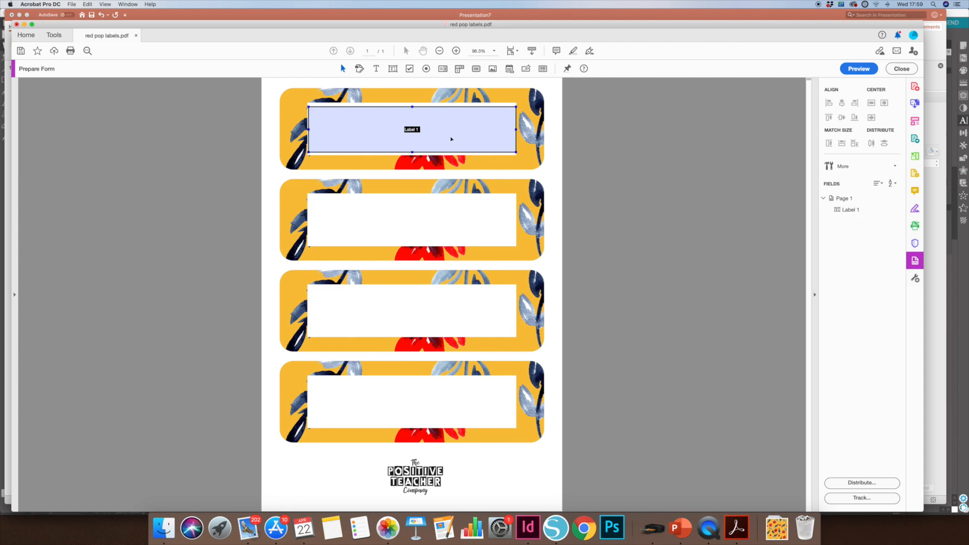
pyautogui.click(417, 118)
# - Add a text field in the second label's white box and name it "label 2"
pyautogui.click(393, 69)
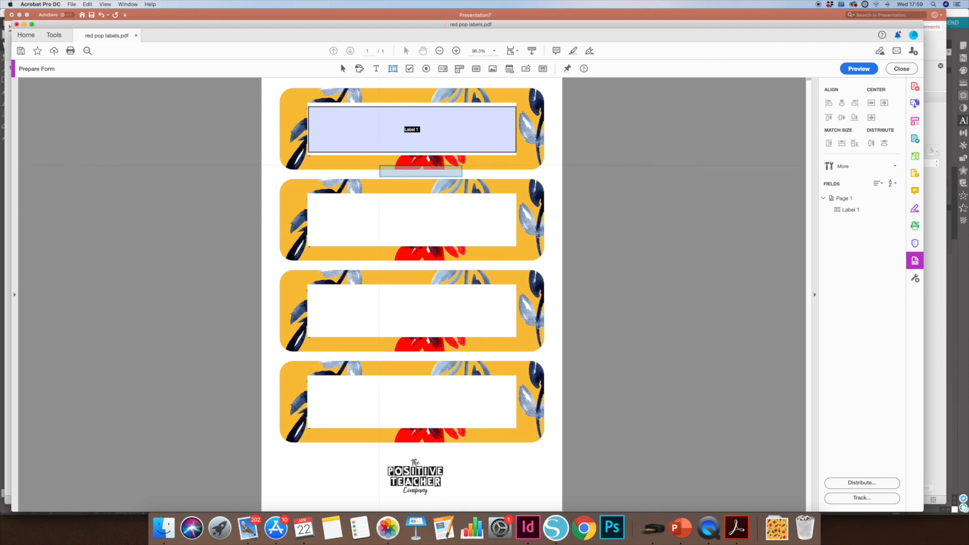
pyautogui.click(336, 213)
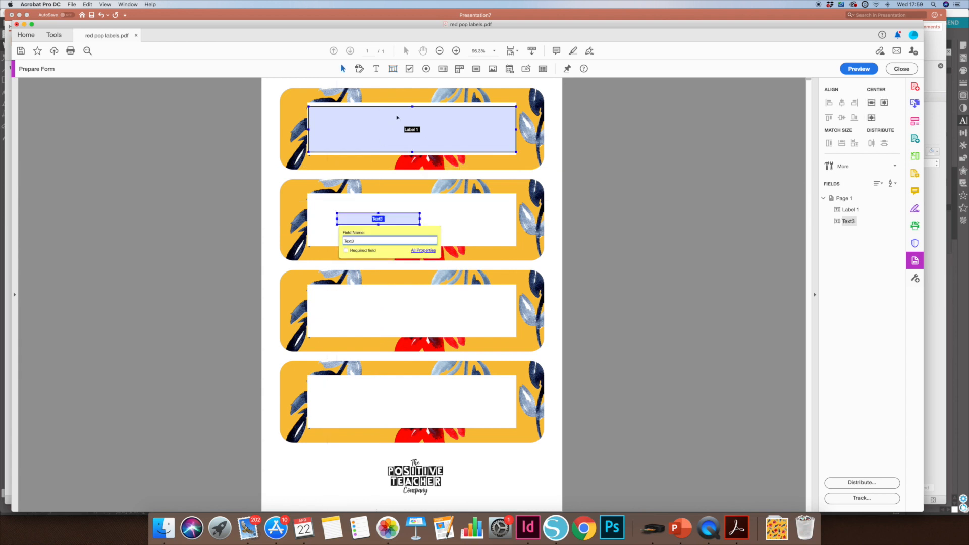
pyautogui.write('label 2')
# - Set the label 2 field's text to size 46 in the Bible Stories font
pyautogui.click(423, 250)
pyautogui.click(501, 235)
pyautogui.moveTo(502, 236); pyautogui.dragTo(464, 239)
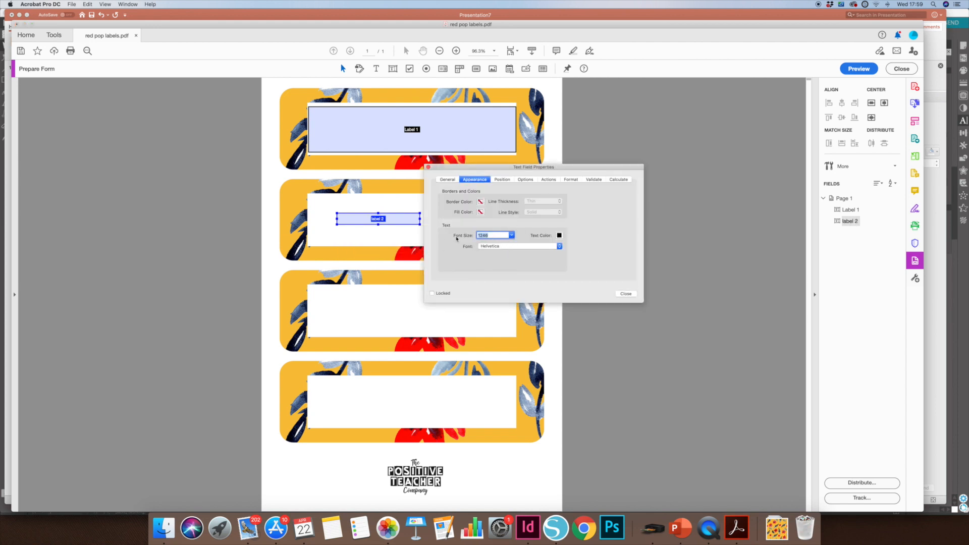
pyautogui.write('46')
pyautogui.click(483, 245)
pyautogui.scroll(5, 497, 259)
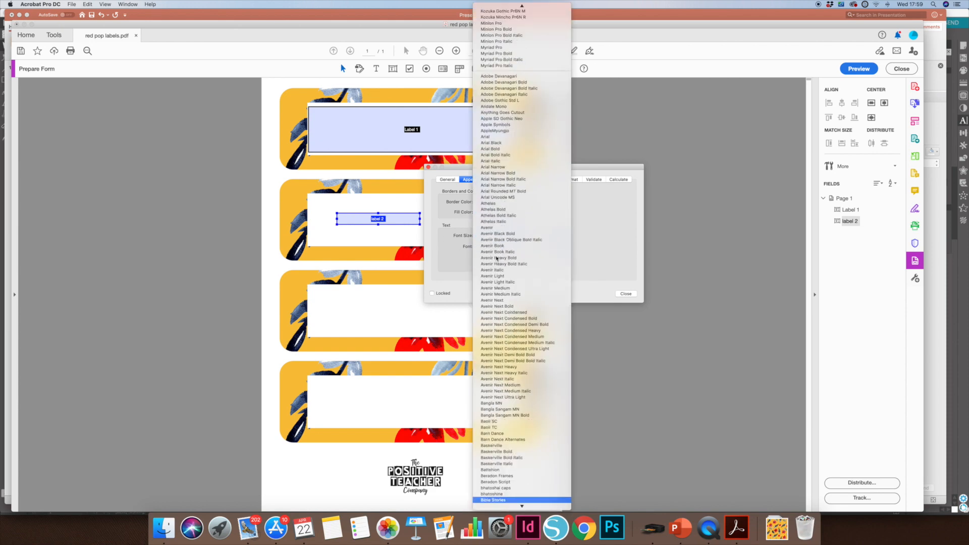
pyautogui.press('Return')
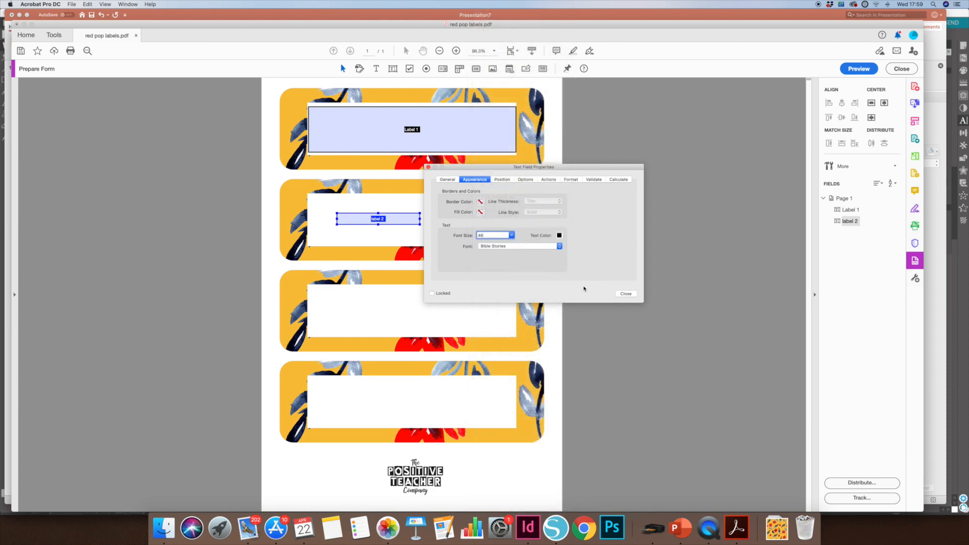
pyautogui.click(626, 294)
# - Resize the label 2 field so it fills the second label's white box
pyautogui.moveTo(337, 212); pyautogui.dragTo(312, 195)
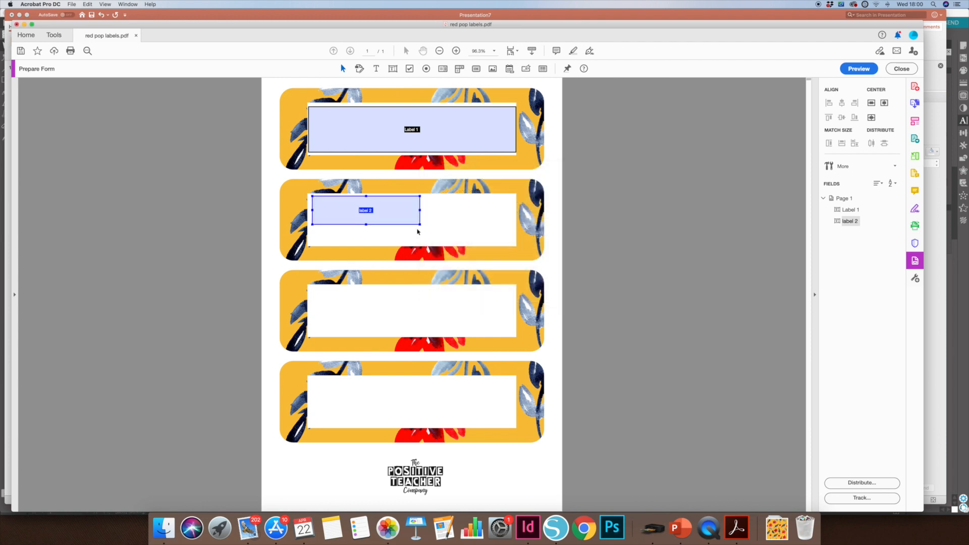
pyautogui.moveTo(441, 226); pyautogui.dragTo(516, 246)
pyautogui.moveTo(312, 195); pyautogui.dragTo(309, 193)
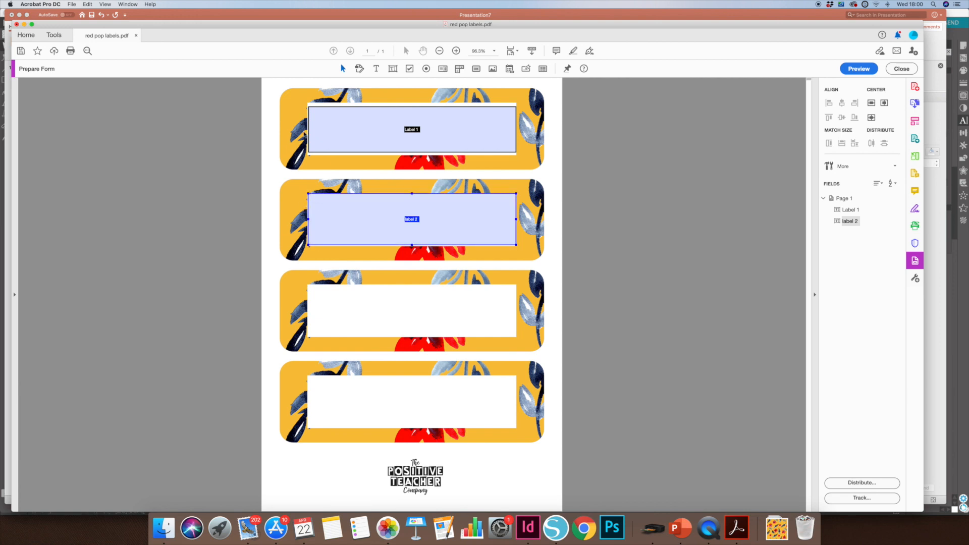
# - Add a text field in the third label's white box and name it "label 3"
pyautogui.click(394, 68)
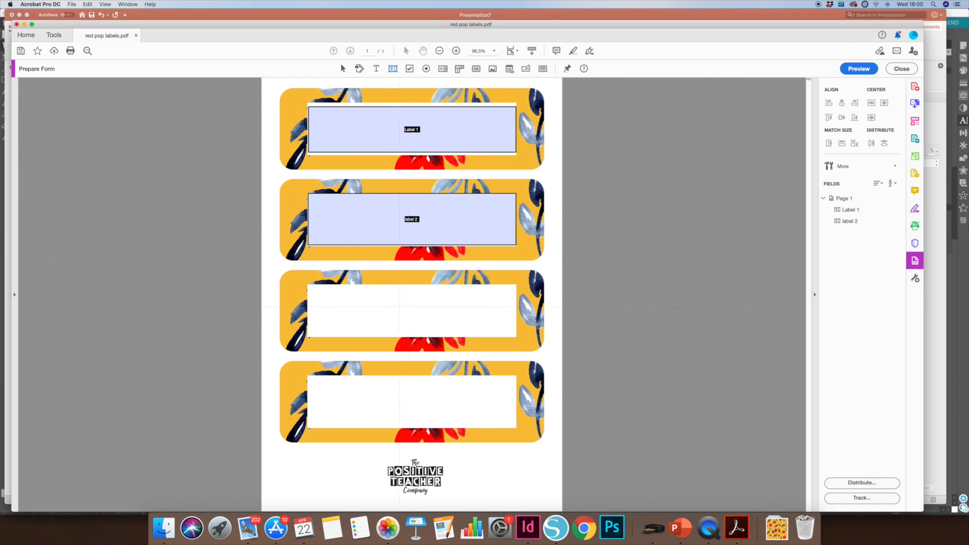
pyautogui.click(400, 306)
pyautogui.press('BackSpace')
pyautogui.press('BackSpace')
pyautogui.press('BackSpace')
pyautogui.press('BackSpace')
pyautogui.press('BackSpace')
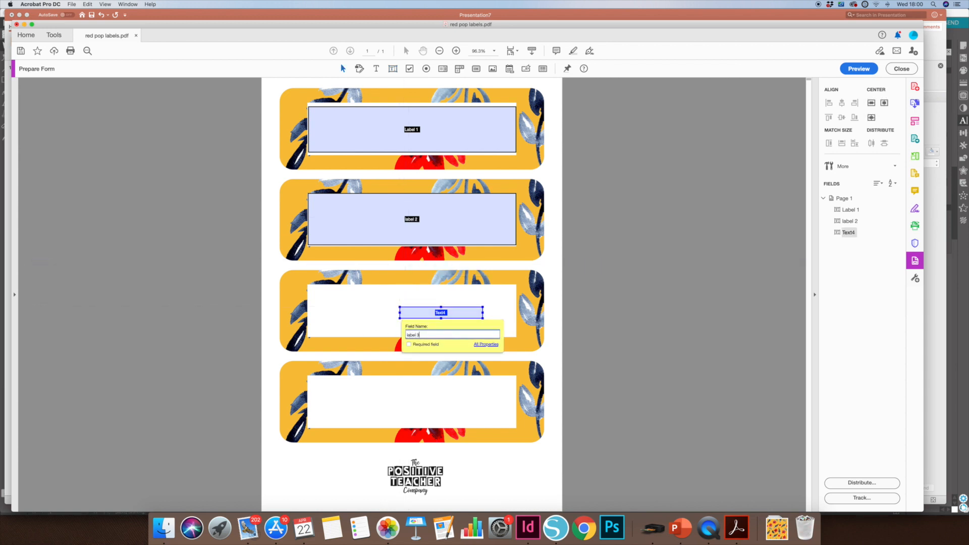
# - Set the label 3 field's text to Bible Stories at size 46 and resize the field to fill the third label's white box
pyautogui.click(487, 344)
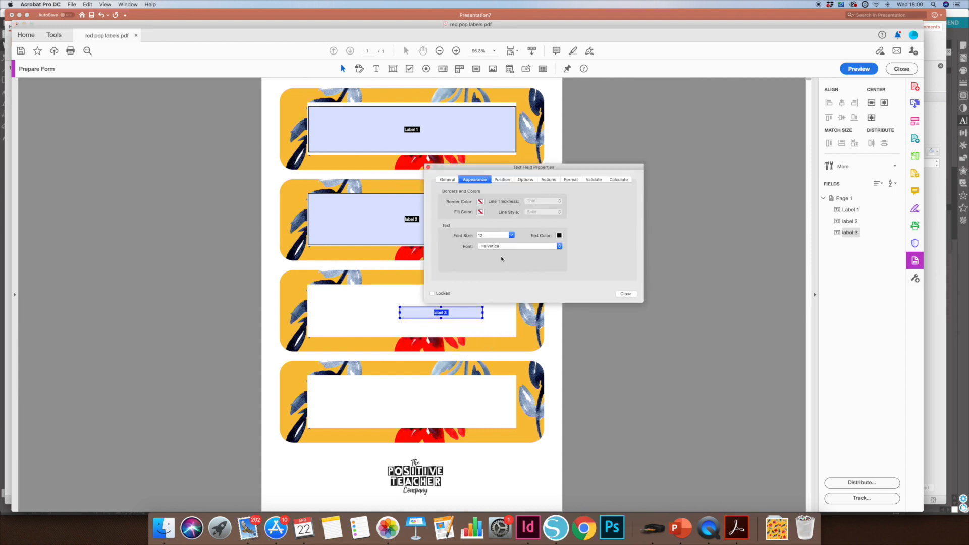
pyautogui.click(506, 236)
pyautogui.click(542, 246)
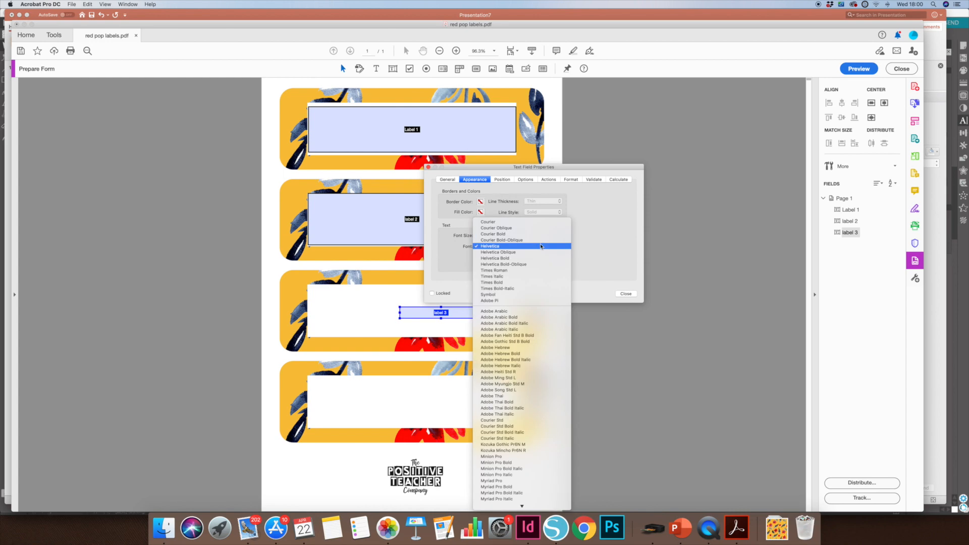
pyautogui.write('bi')
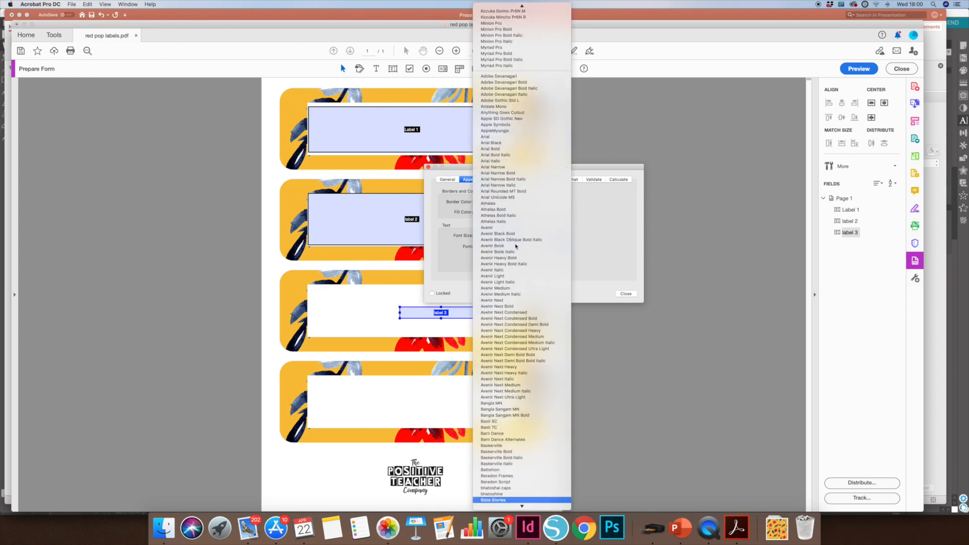
pyautogui.click(506, 500)
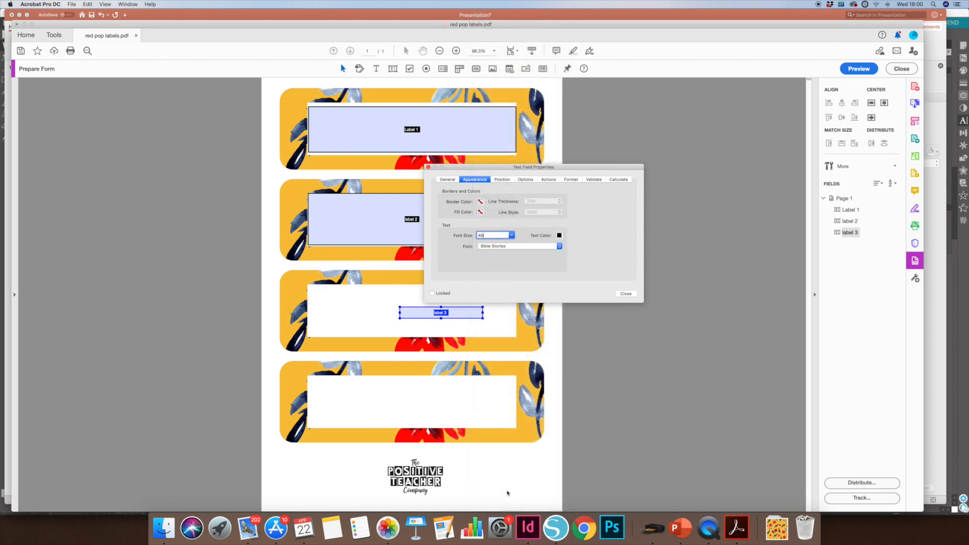
pyautogui.click(629, 296)
pyautogui.moveTo(400, 308); pyautogui.dragTo(308, 285)
pyautogui.moveTo(483, 319); pyautogui.dragTo(517, 338)
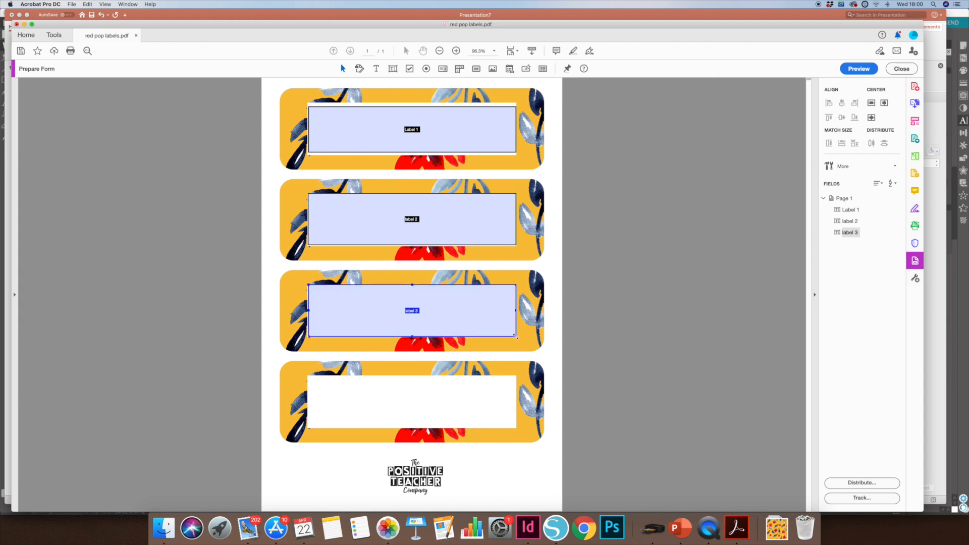
# - Add a text field in the fourth label's white box and name it "Label 4"
pyautogui.click(392, 69)
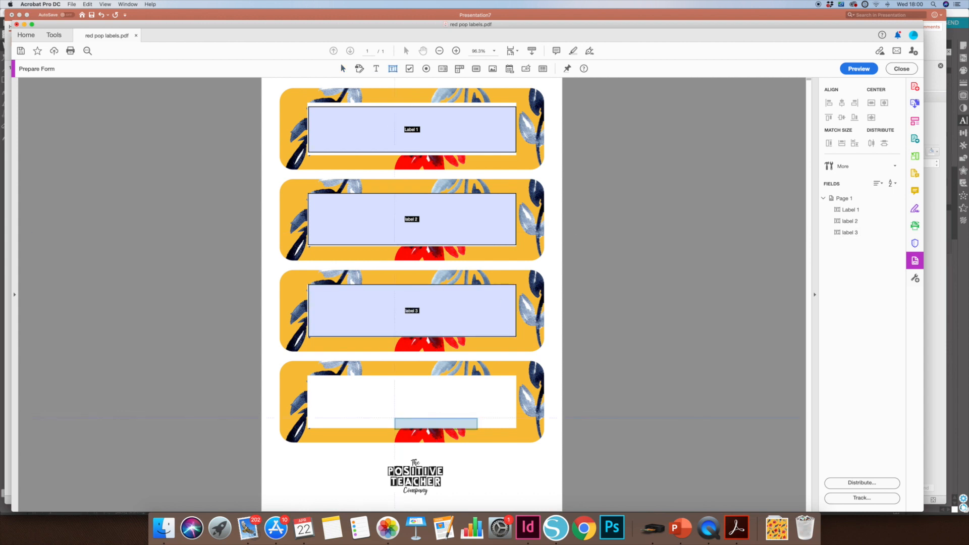
pyautogui.click(373, 389)
pyautogui.write('Label 4')
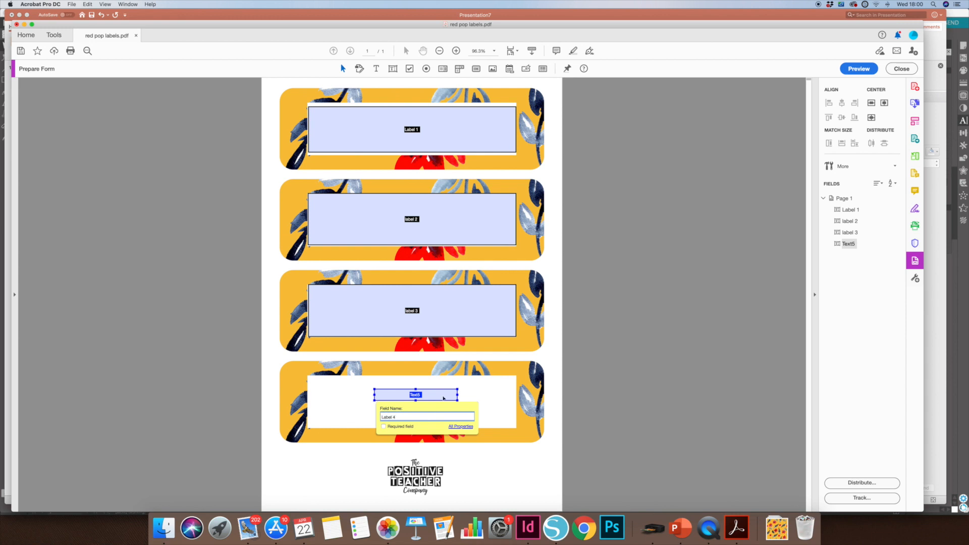
# - Set the Label 4 field's text to the Bible Stories font at size 46
pyautogui.click(454, 427)
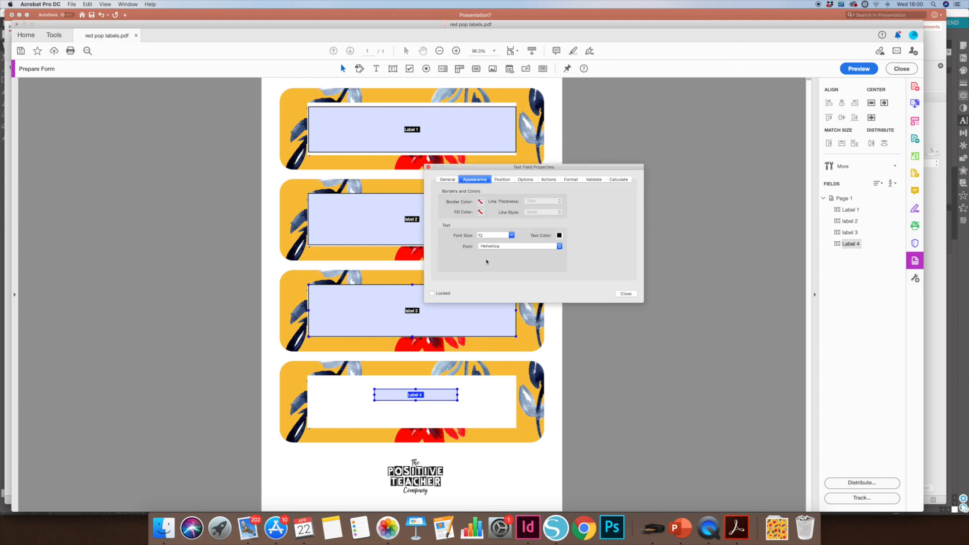
pyautogui.click(540, 248)
pyautogui.write('bi')
pyautogui.press('Return')
pyautogui.click(493, 236)
pyautogui.write('46')
pyautogui.click(627, 294)
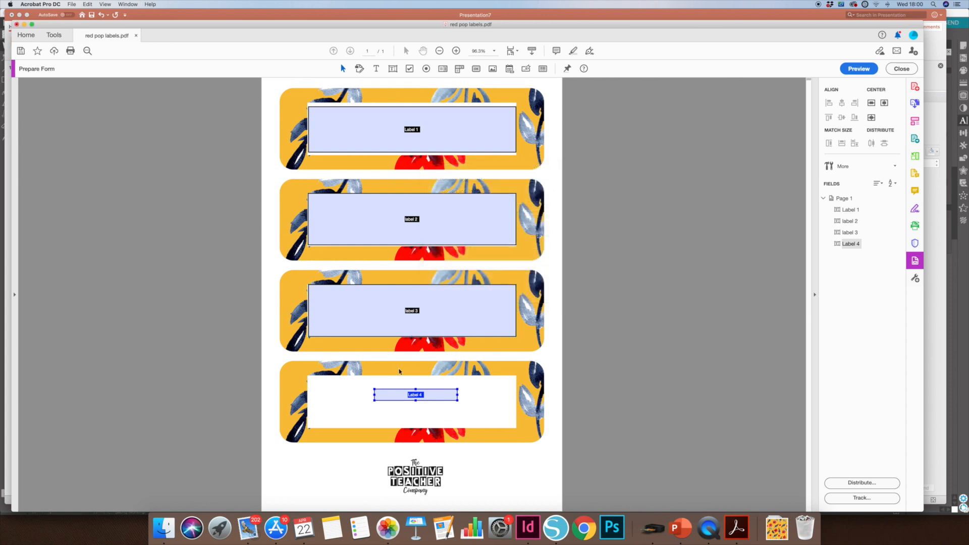
# - Resize the Label 4 field to fill the fourth label's white box and deselect it
pyautogui.moveTo(458, 401); pyautogui.dragTo(307, 376)
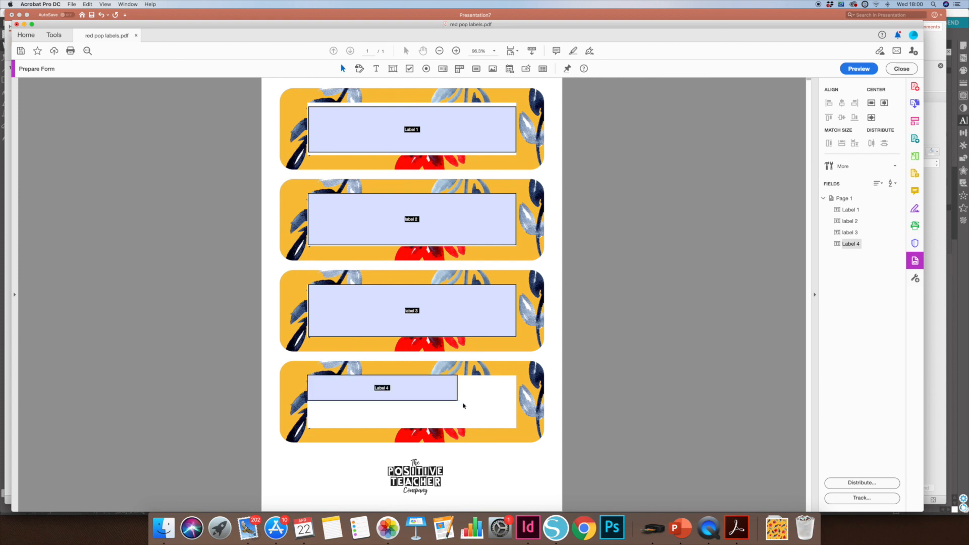
pyautogui.moveTo(458, 400); pyautogui.dragTo(515, 427)
pyautogui.click(670, 331)
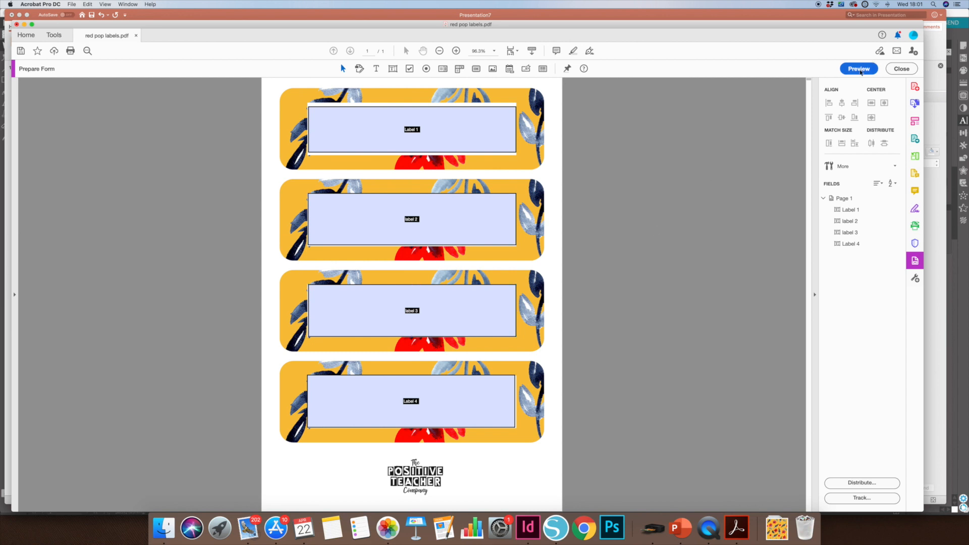
# - Preview the form and enter "Teacher Standards" in the first label's field as a test
pyautogui.click(860, 70)
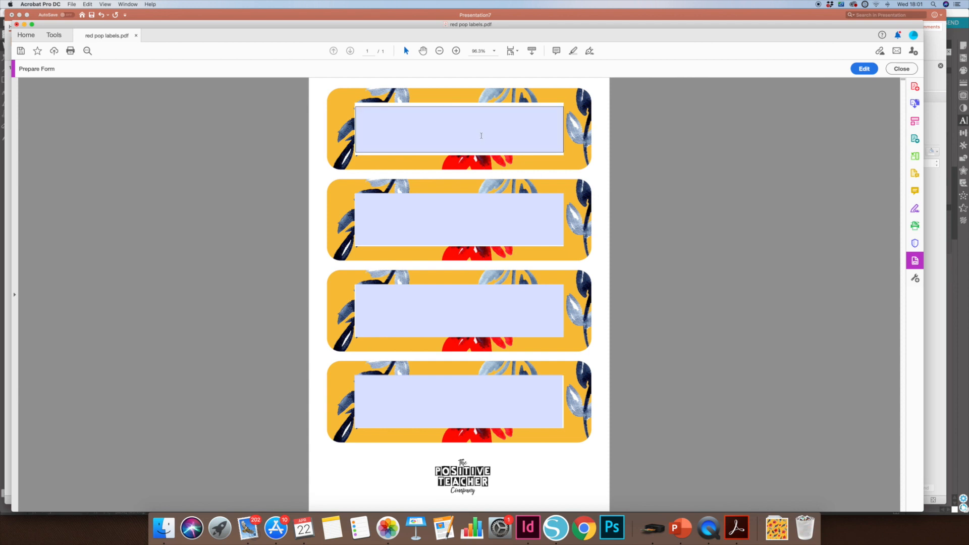
pyautogui.click(481, 135)
pyautogui.write('Teac')
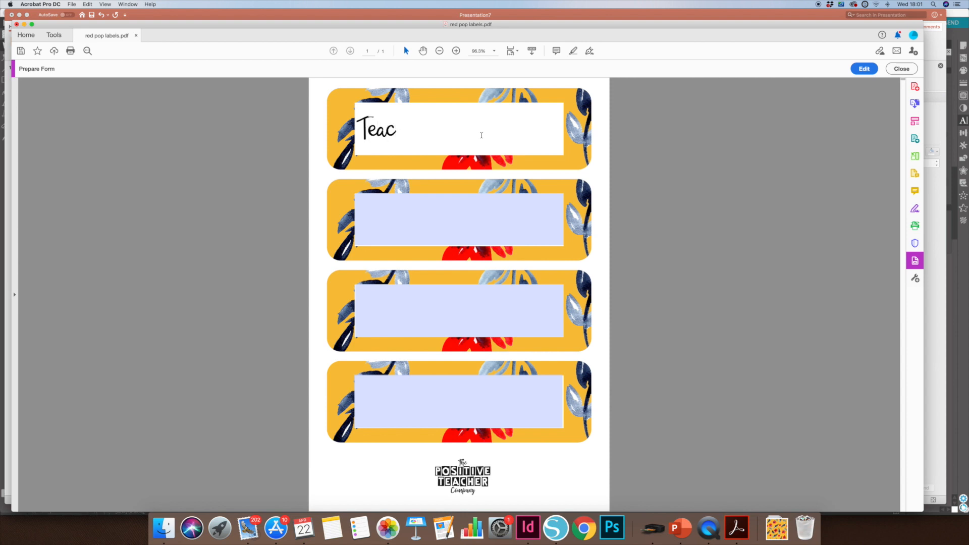
pyautogui.write('her Standards')
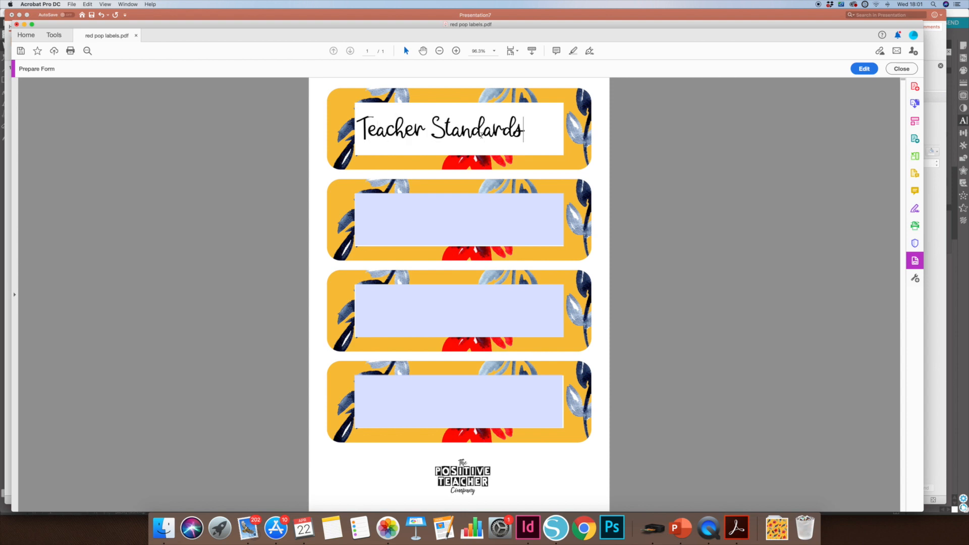
pyautogui.click(500, 210)
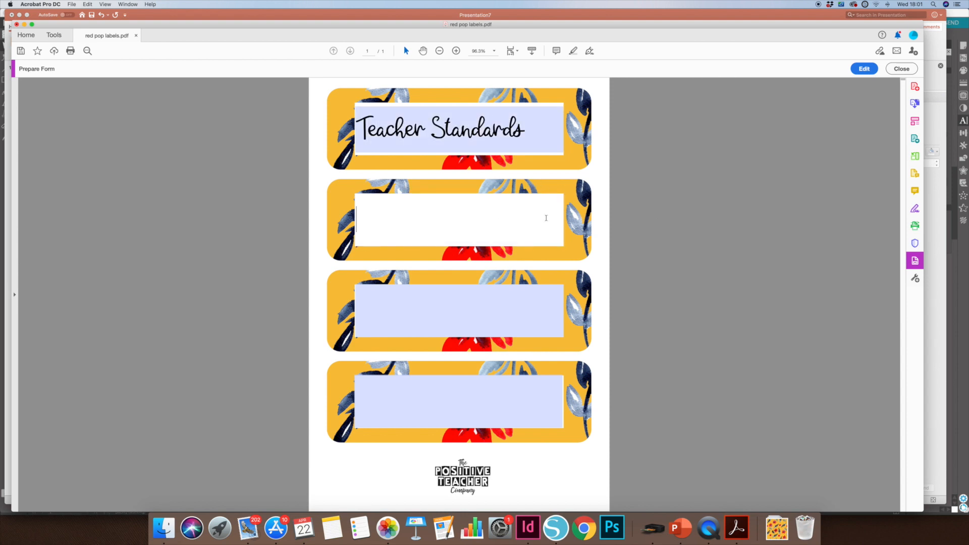
pyautogui.write('P')
pyautogui.press('BackSpace')
pyautogui.click(525, 140)
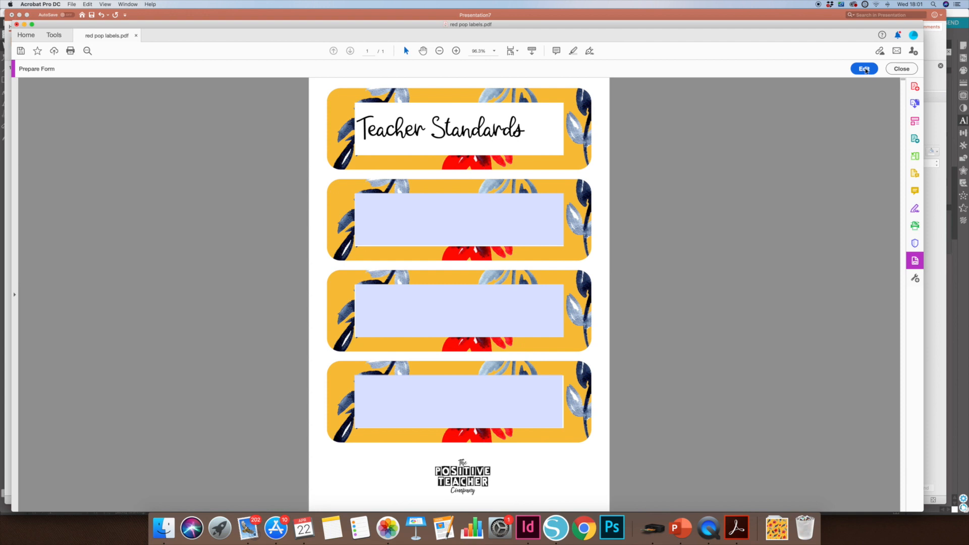
# - Return to form editing and set the Label 1 field's text alignment to Center
pyautogui.click(865, 70)
pyautogui.click(470, 133)
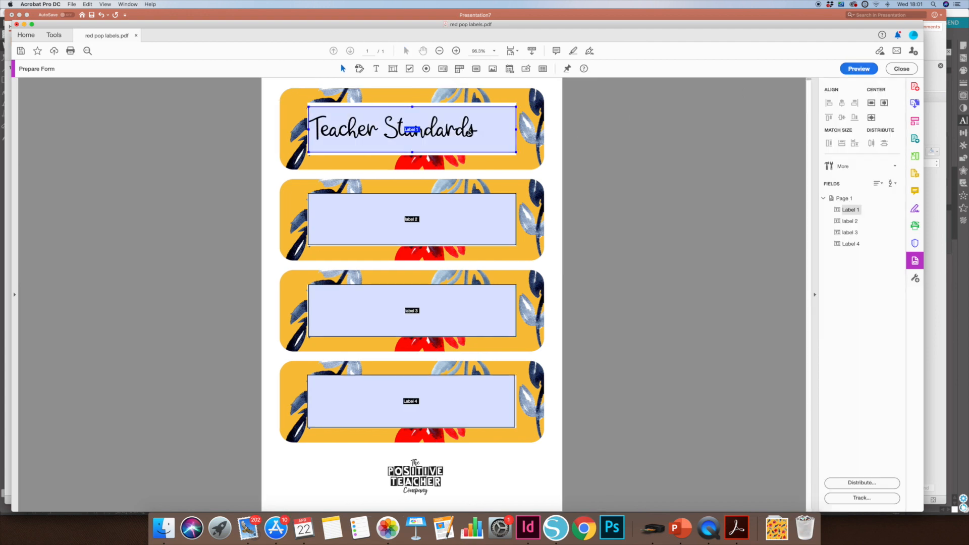
pyautogui.doubleClick(427, 130)
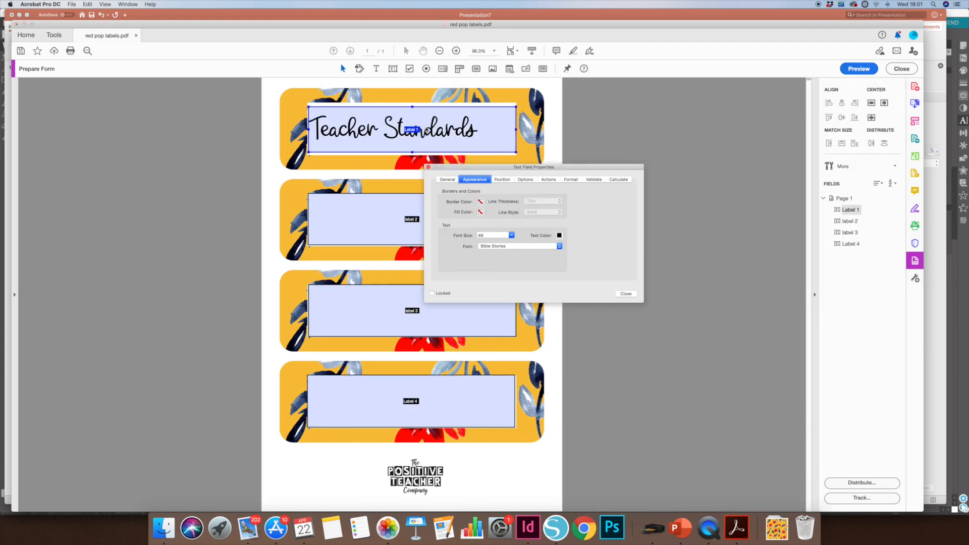
pyautogui.click(505, 180)
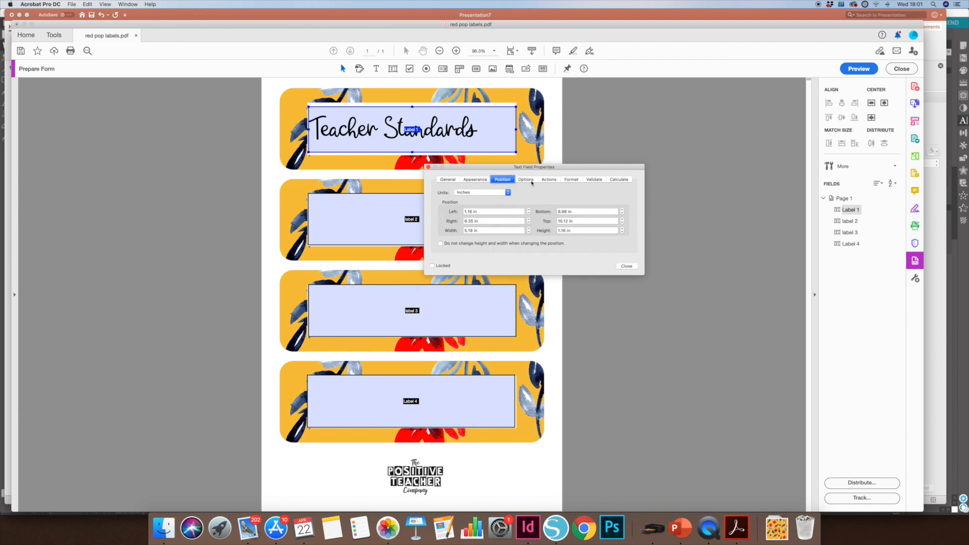
pyautogui.click(526, 181)
pyautogui.click(484, 193)
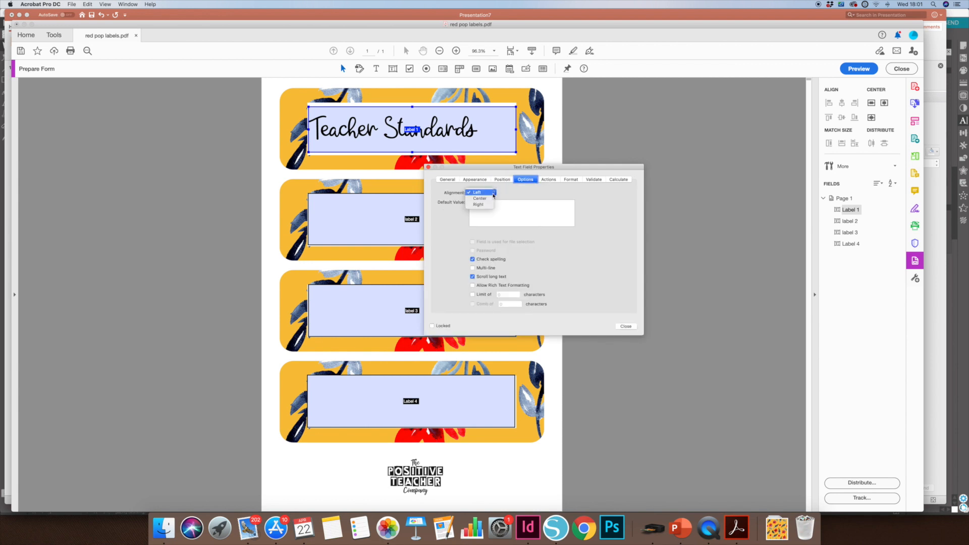
pyautogui.click(480, 201)
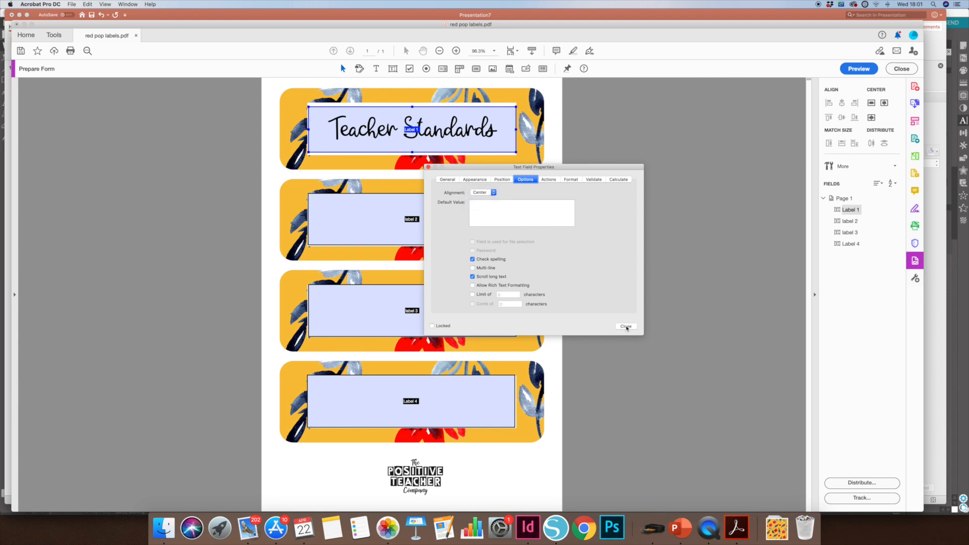
pyautogui.click(626, 326)
pyautogui.click(629, 184)
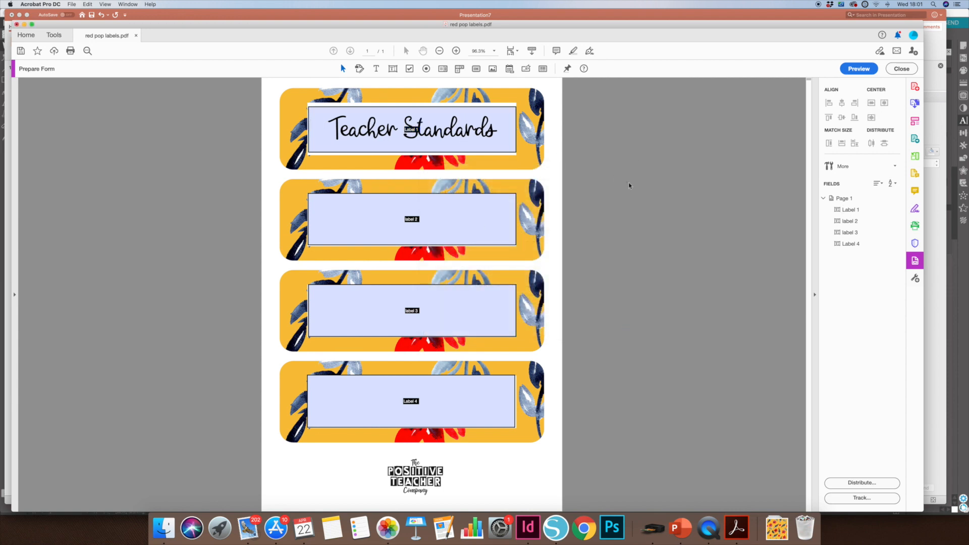
pyautogui.doubleClick(444, 130)
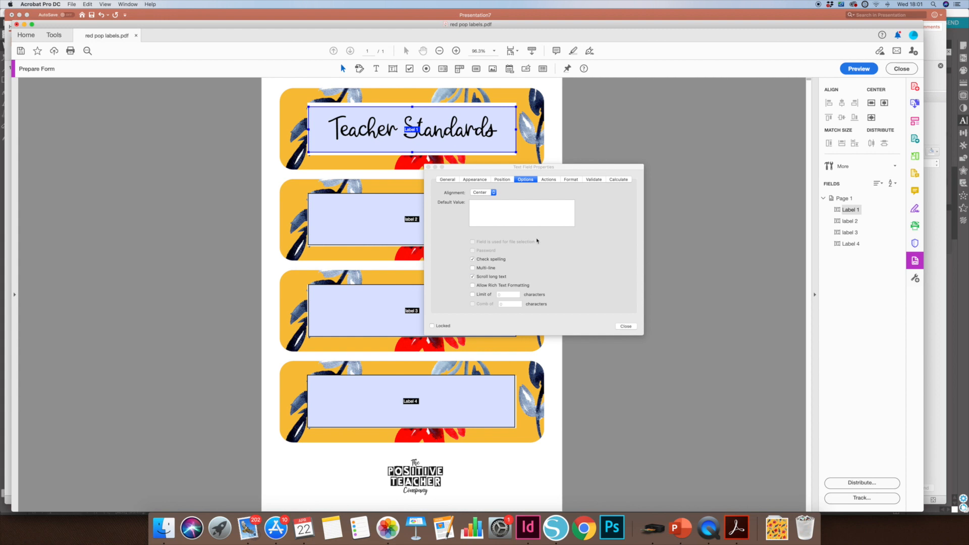
pyautogui.click(624, 326)
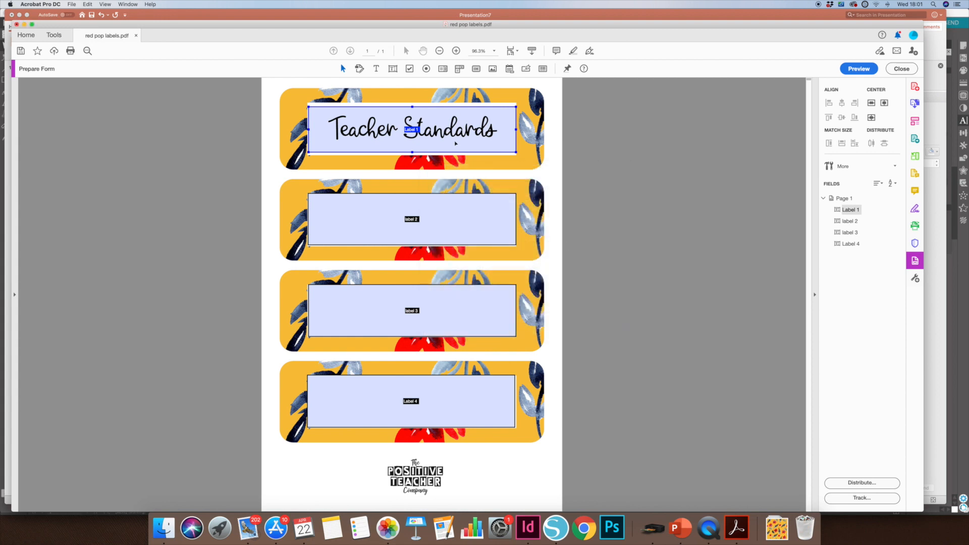
# - Preview the form again, replacing the first label's text with a freshly entered "Teacher Standards" to test the centred alignment
pyautogui.click(859, 69)
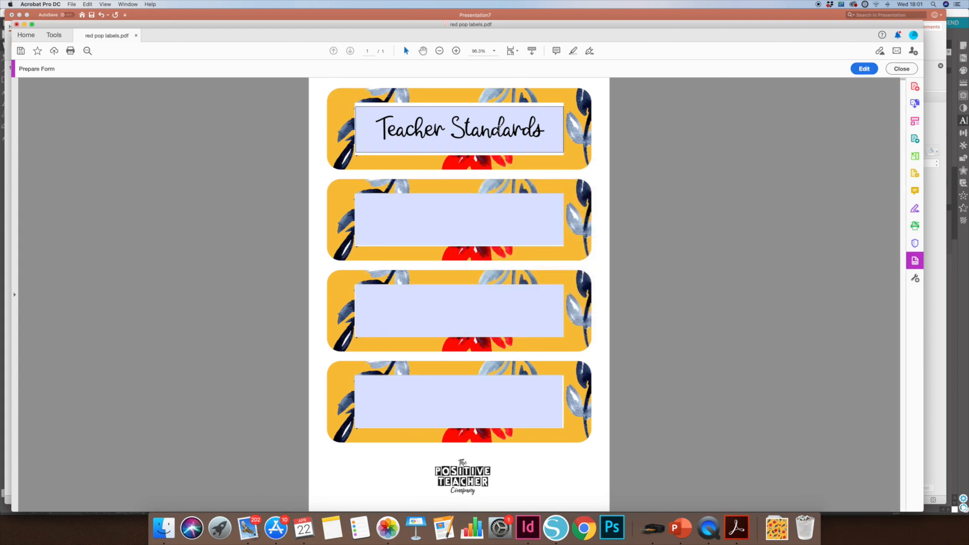
pyautogui.press('BackSpace')
pyautogui.click(512, 209)
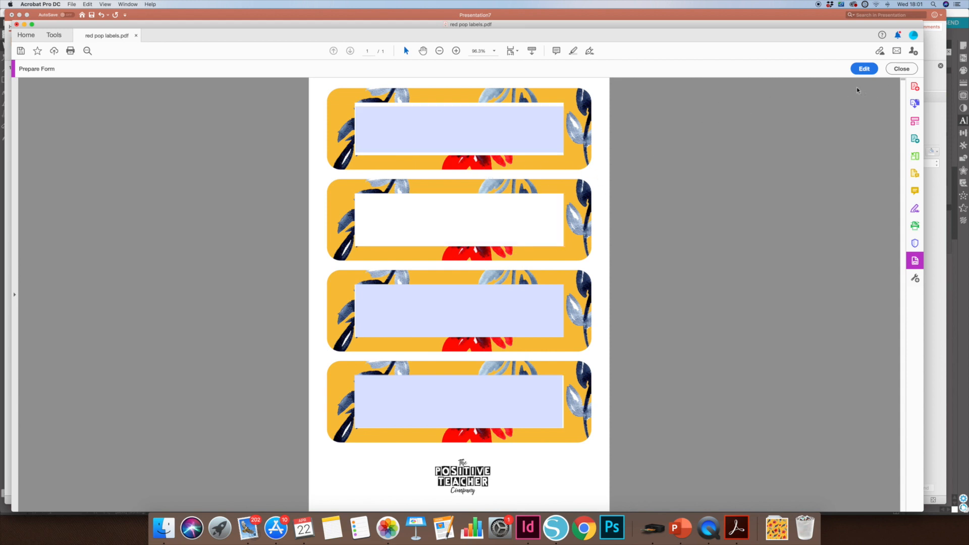
pyautogui.click(508, 128)
pyautogui.write('Tea')
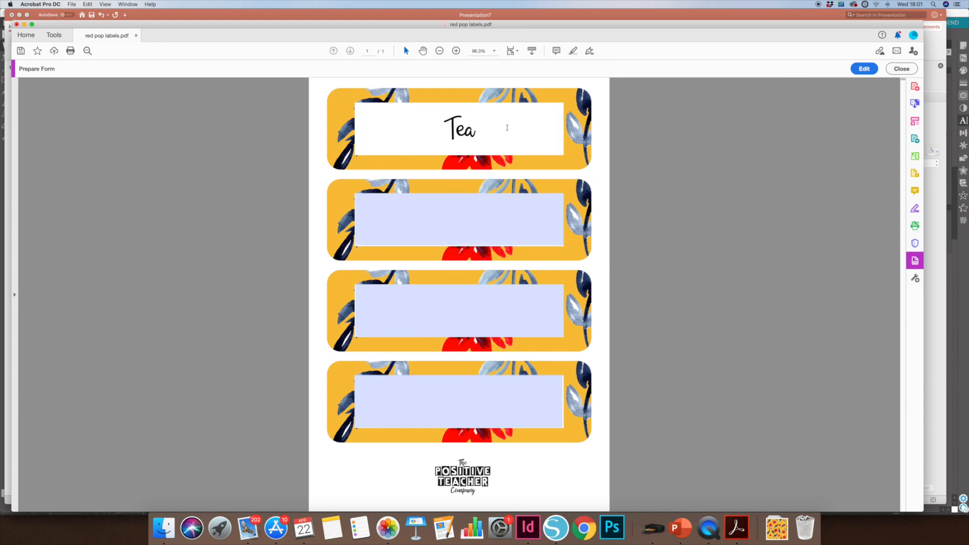
pyautogui.write('cher Standards')
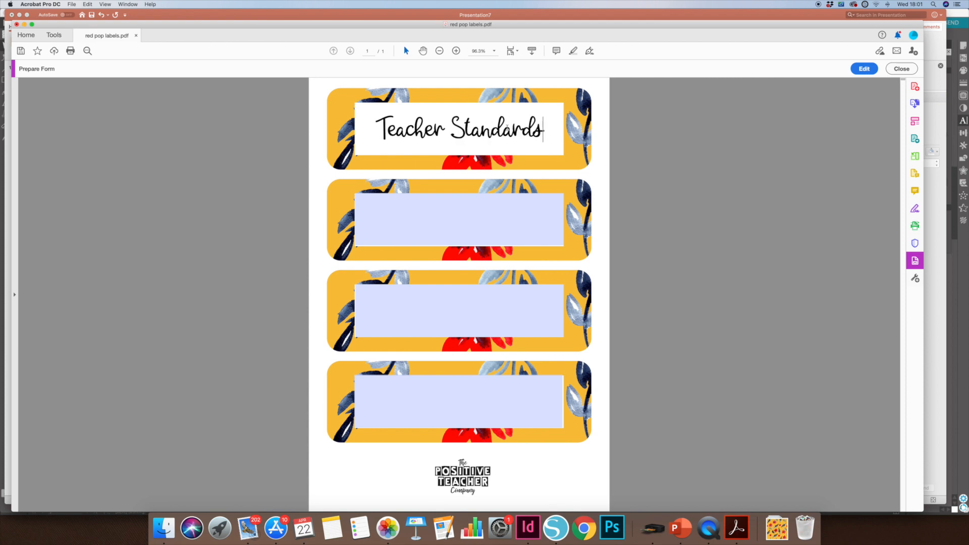
pyautogui.click(737, 210)
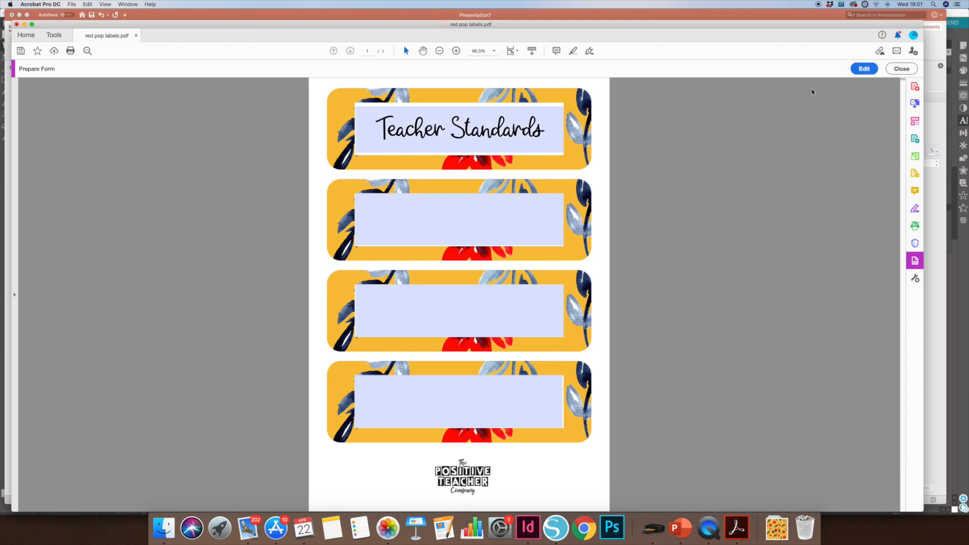
# - Clear the test text from the first label's field and return to form editing
pyautogui.click(523, 127)
pyautogui.press('super+a')
pyautogui.press('BackSpace')
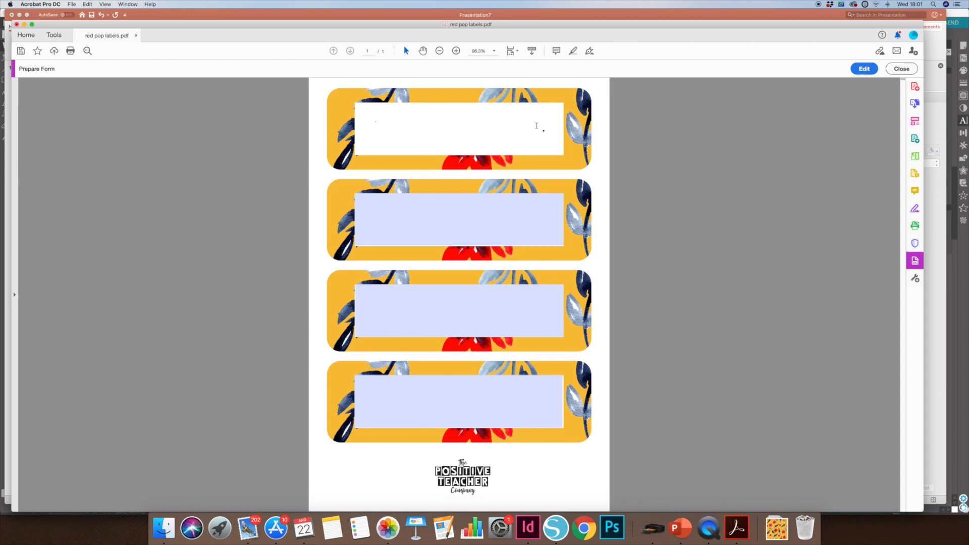
pyautogui.click(864, 69)
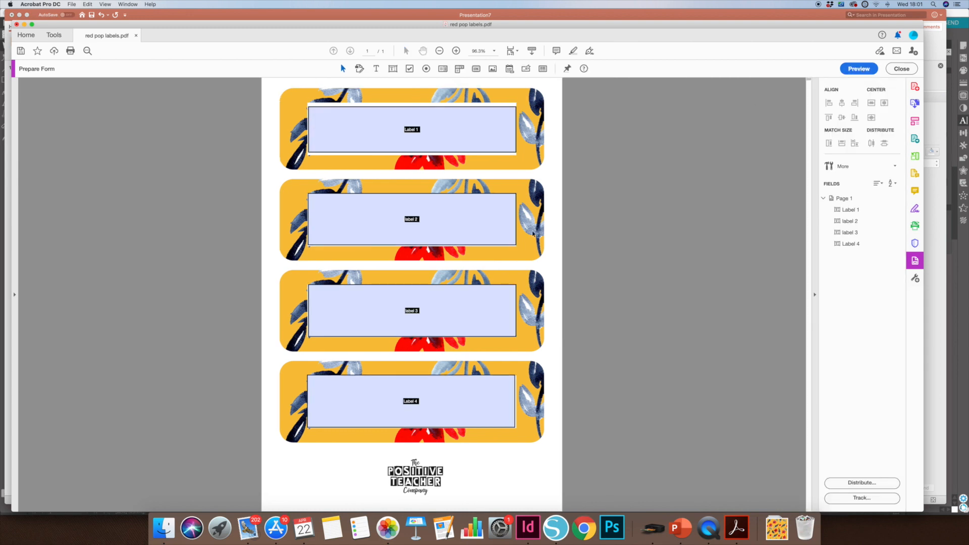
# - Set the text alignment of the label 2 field to Center
pyautogui.doubleClick(409, 222)
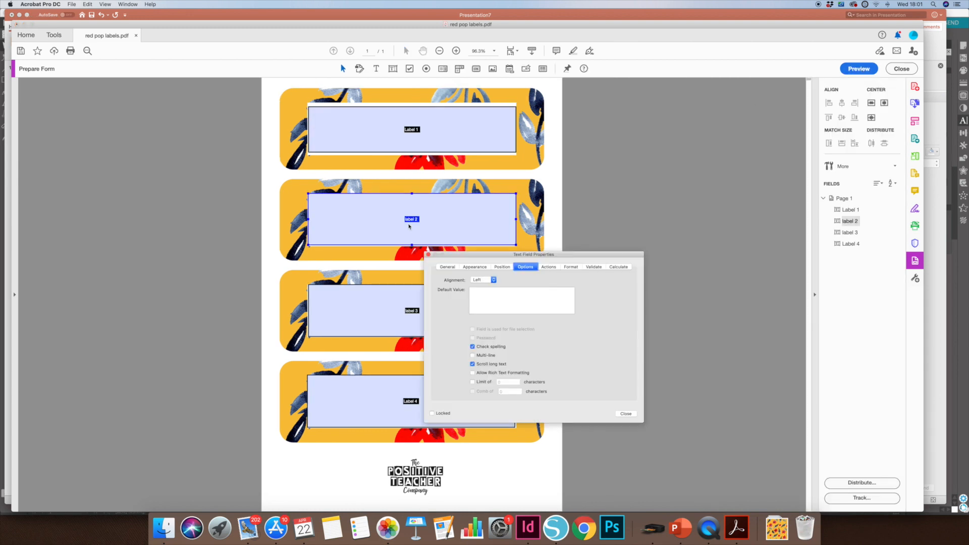
pyautogui.click(482, 280)
pyautogui.click(480, 286)
pyautogui.click(625, 414)
# - Set the text alignment of the label 3 field to Center
pyautogui.doubleClick(454, 312)
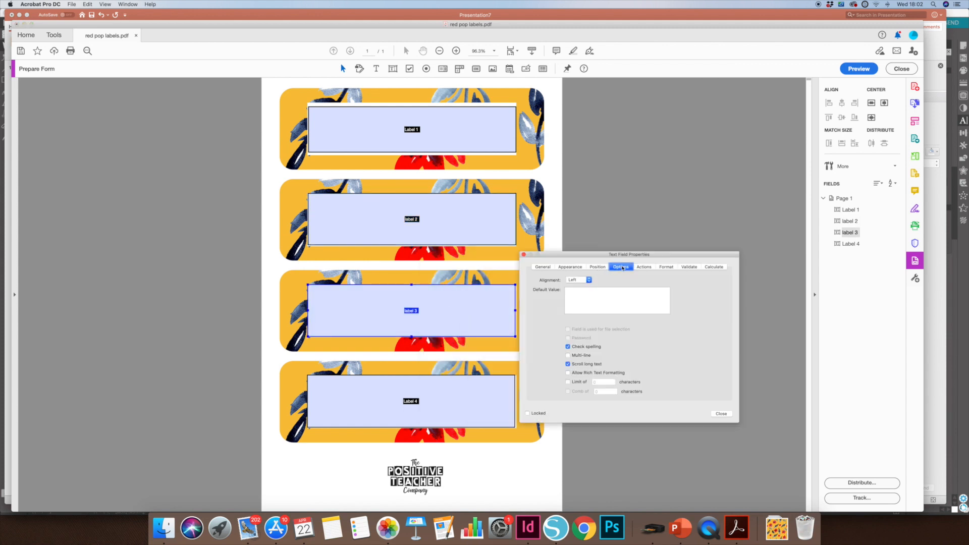
pyautogui.click(589, 281)
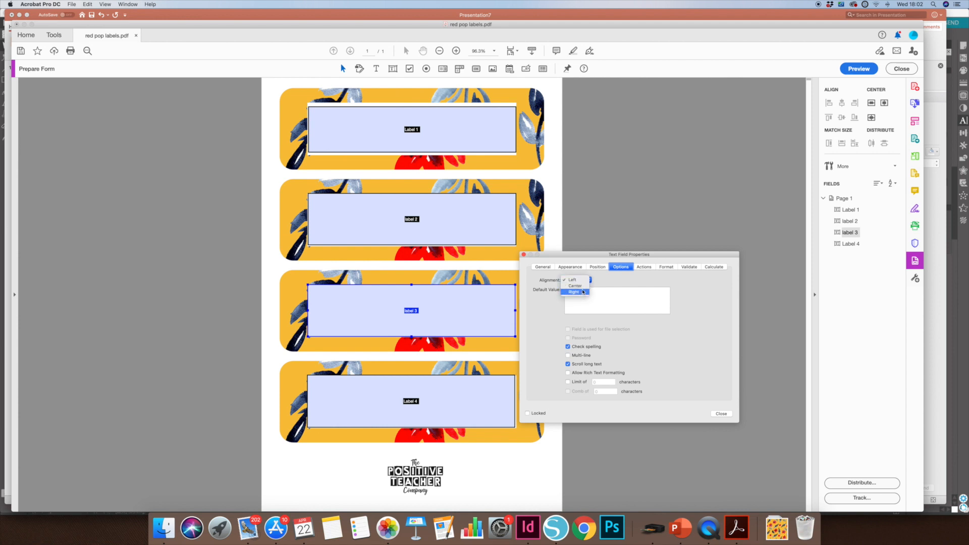
pyautogui.click(583, 292)
pyautogui.click(722, 414)
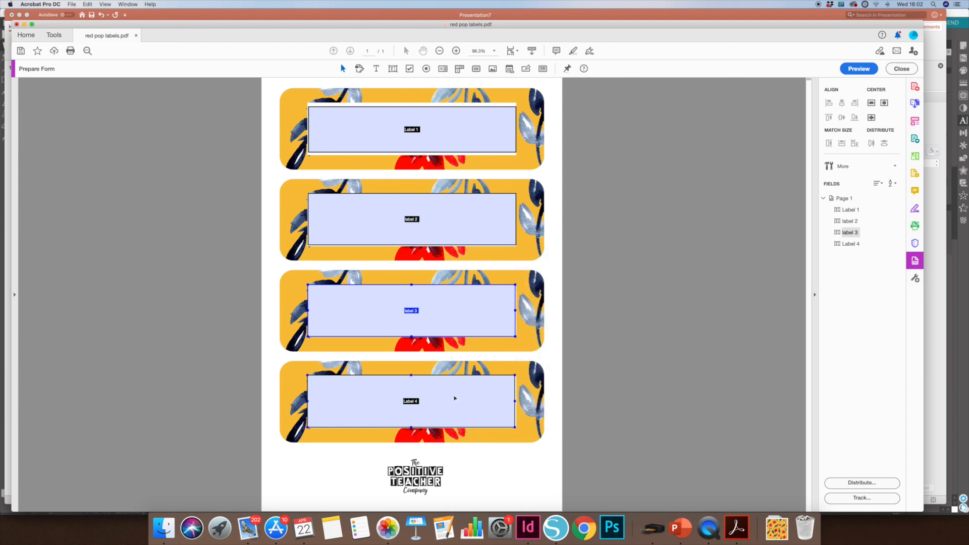
# - Set the text alignment of the Label 4 field to Center
pyautogui.doubleClick(455, 399)
pyautogui.click(589, 280)
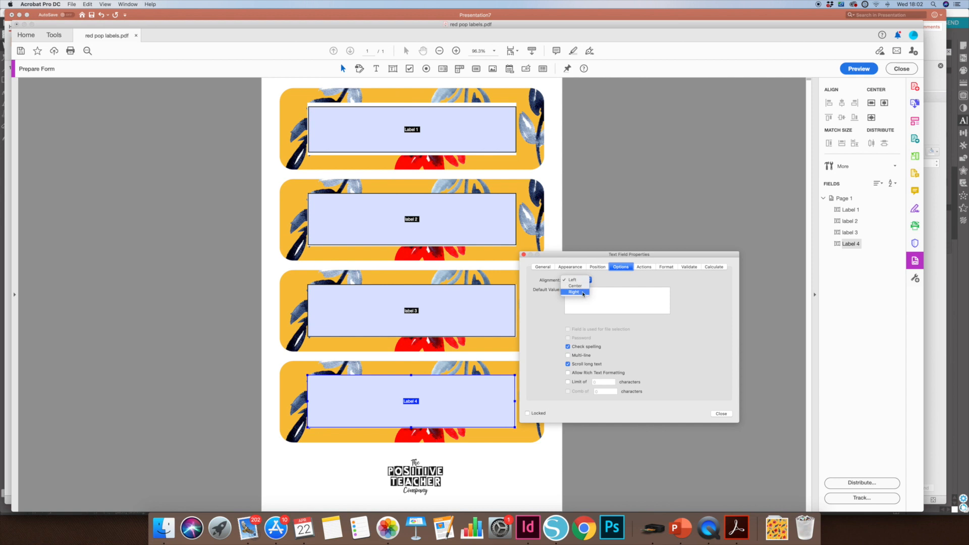
pyautogui.click(581, 291)
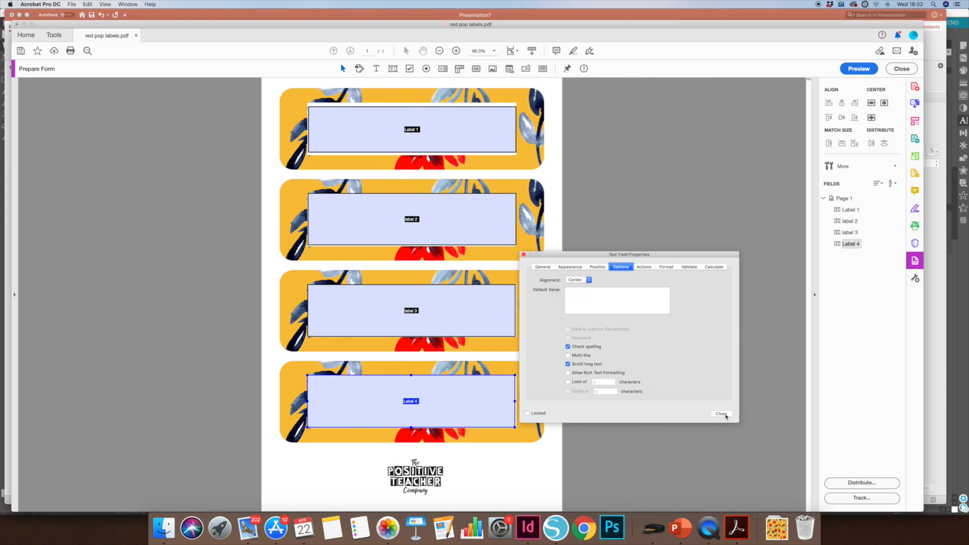
pyautogui.click(725, 415)
pyautogui.click(632, 266)
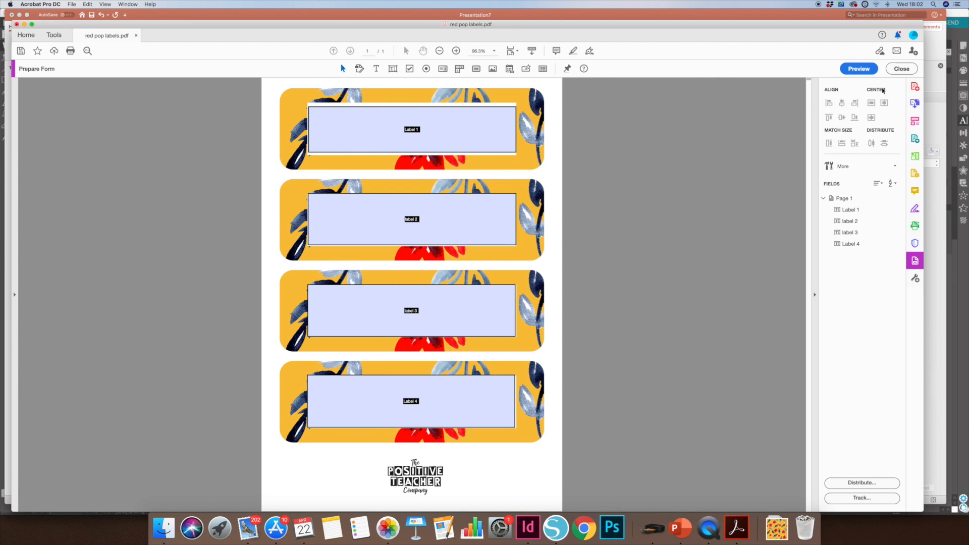
# - Preview the form and test the second label with "d" and the third with "fd", clearing each entry
pyautogui.click(859, 68)
pyautogui.click(487, 216)
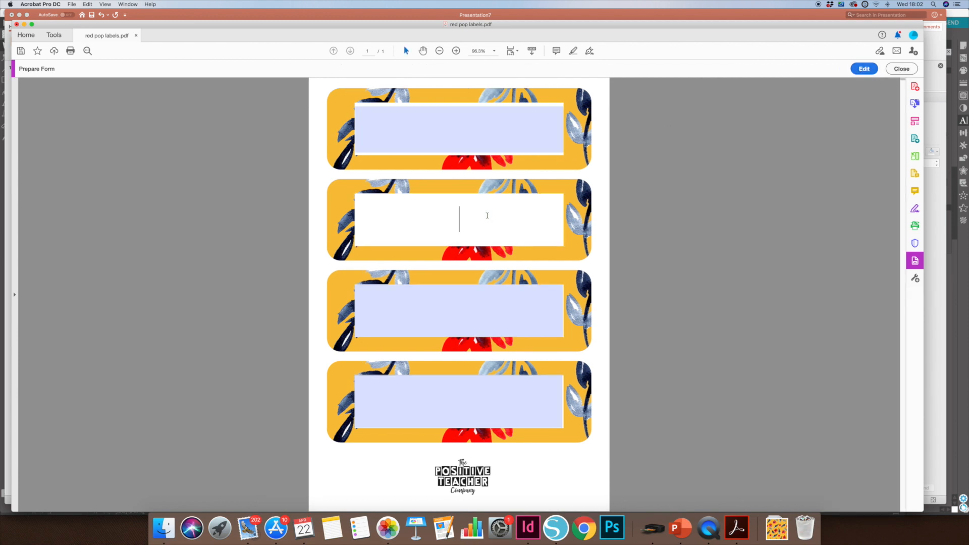
pyautogui.write('d')
pyautogui.press('BackSpace')
pyautogui.click(503, 307)
pyautogui.write('fd')
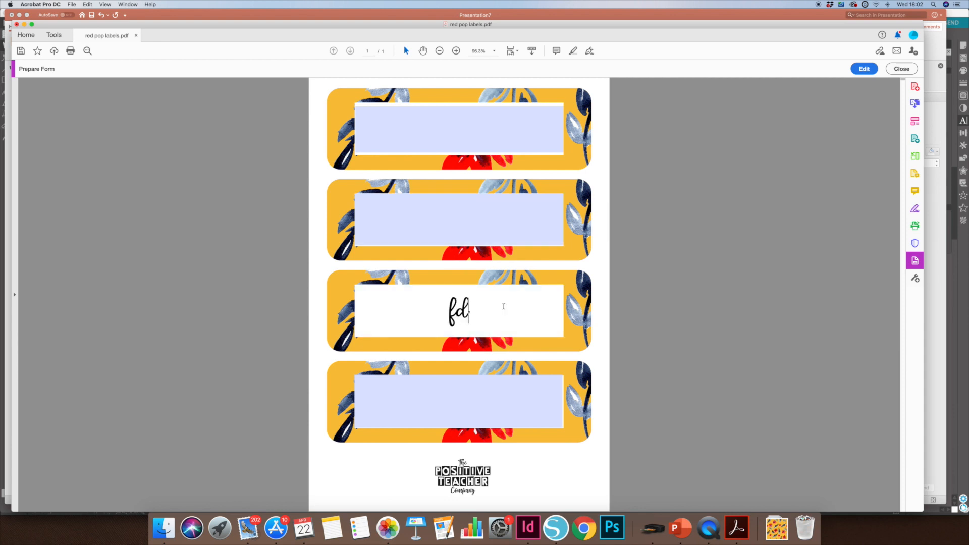
pyautogui.press('BackSpace')
pyautogui.press('BackSpace')
# - Test the fourth label's field with "dfew" and clear the entry again
pyautogui.click(502, 394)
pyautogui.write('dfew')
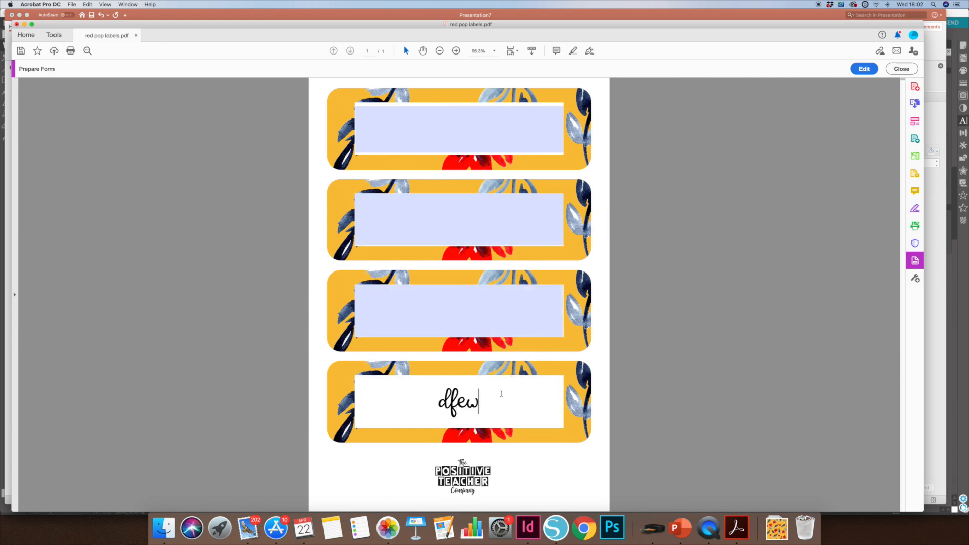
pyautogui.press('BackSpace')
pyautogui.press('BackSpace')
pyautogui.press('BackSpace')
pyautogui.press('BackSpace')
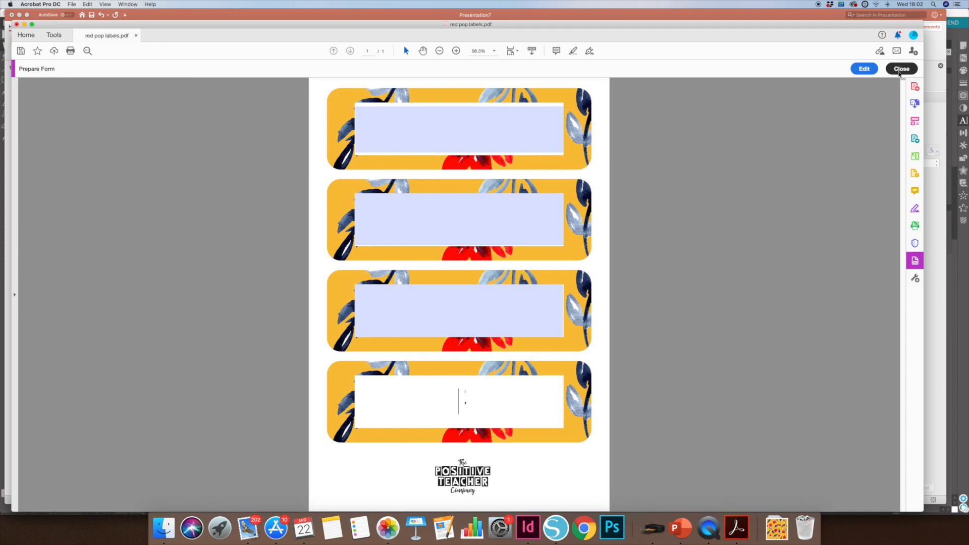
# - Leave form preparation and save the PDF in the Documents folder as "editable labels"
pyautogui.click(901, 69)
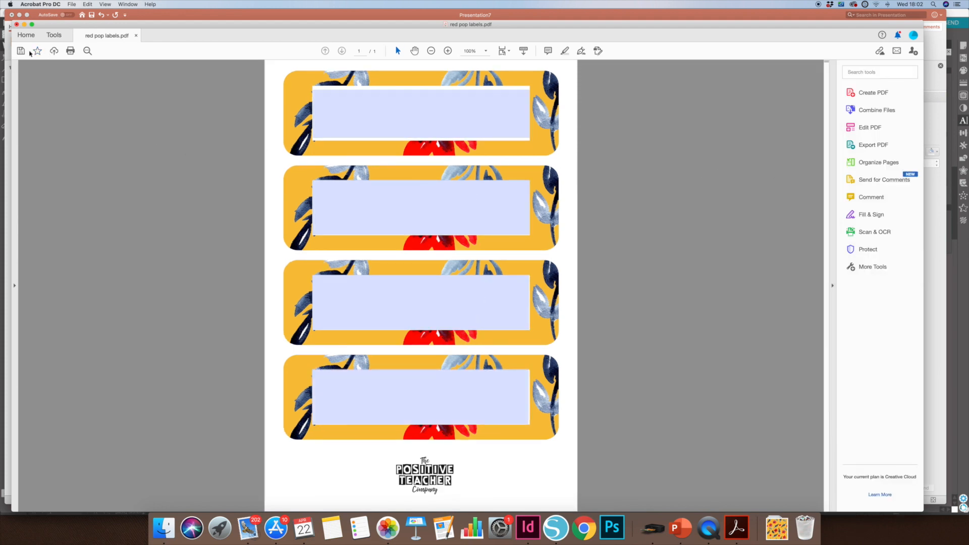
pyautogui.click(22, 52)
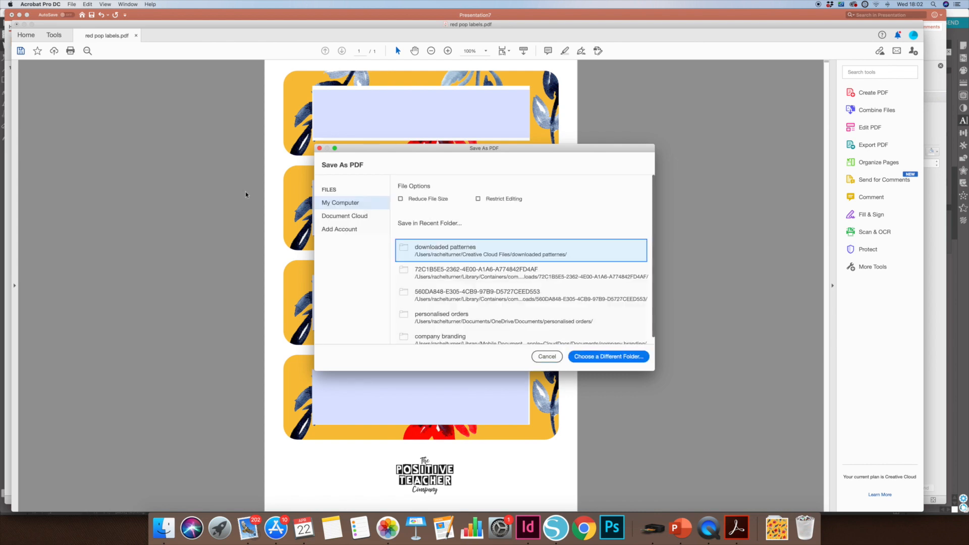
pyautogui.click(585, 355)
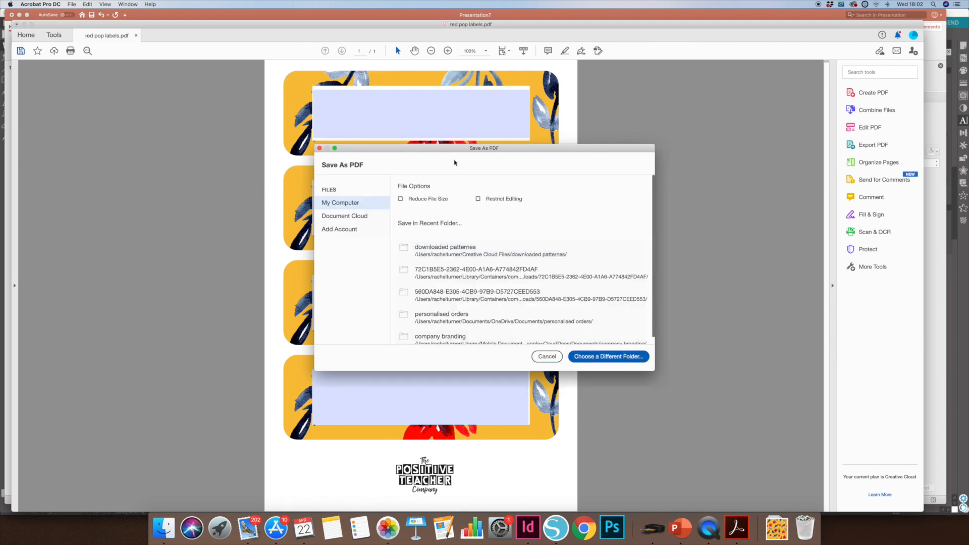
pyautogui.write('ed')
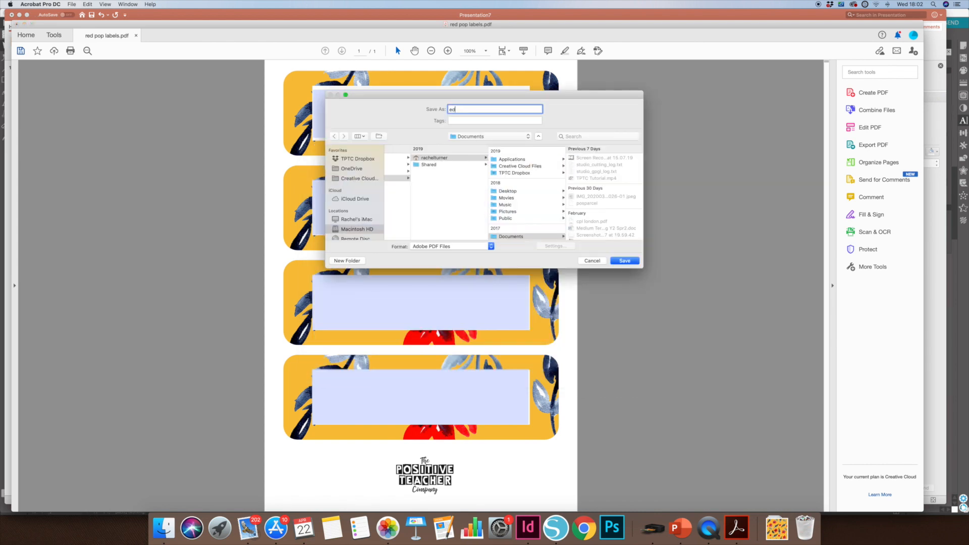
pyautogui.write('itable labels')
pyautogui.press('Return')
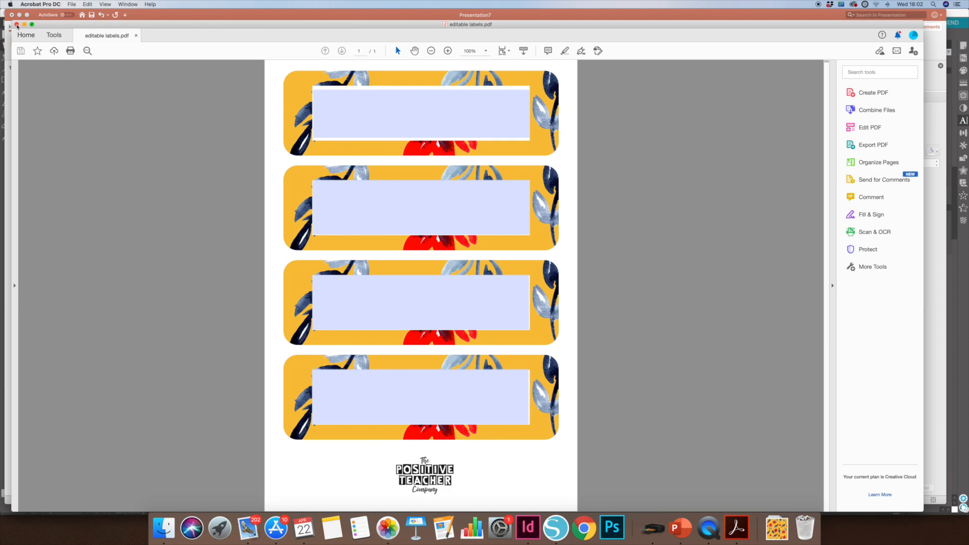
# - Close the PDF and search This Mac in Finder for "editable labels"
pyautogui.click(16, 24)
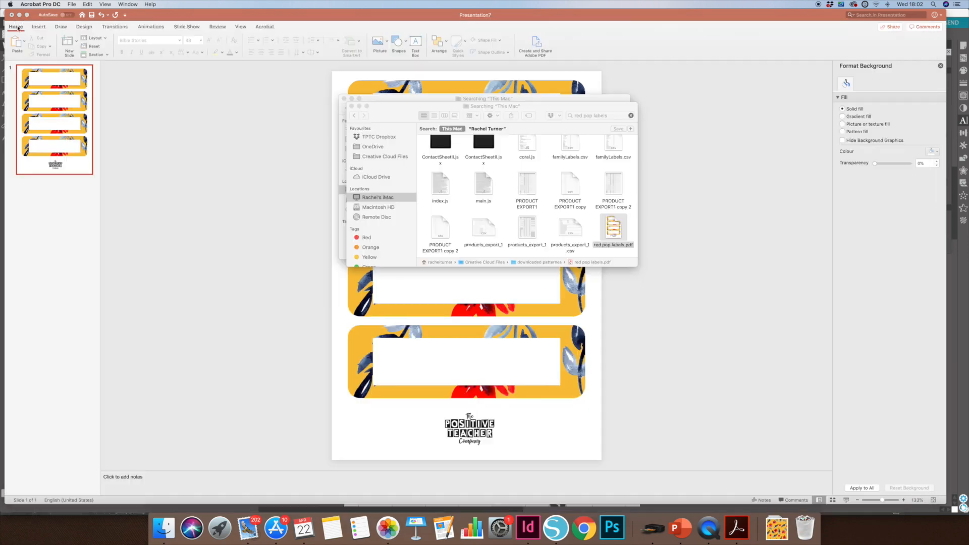
pyautogui.click(165, 527)
pyautogui.click(631, 115)
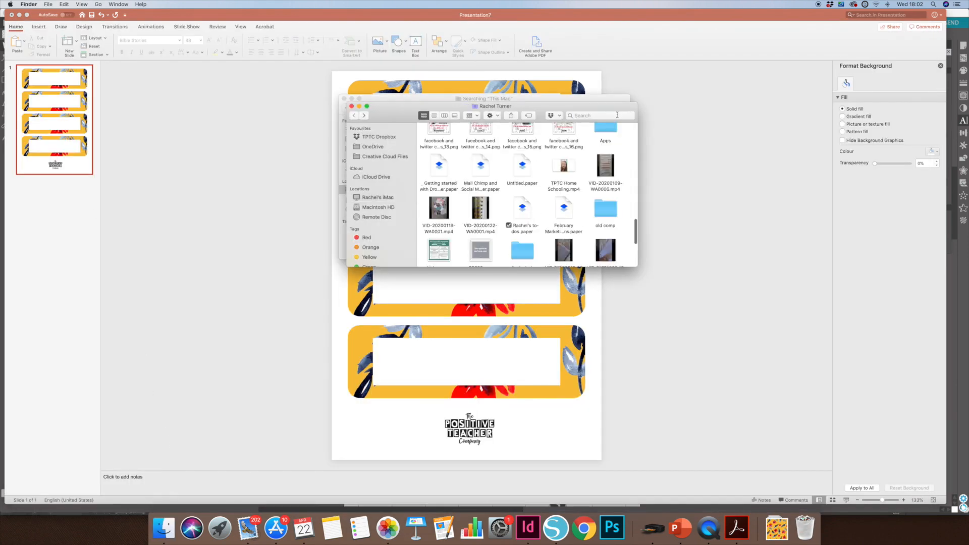
pyautogui.write('ediat')
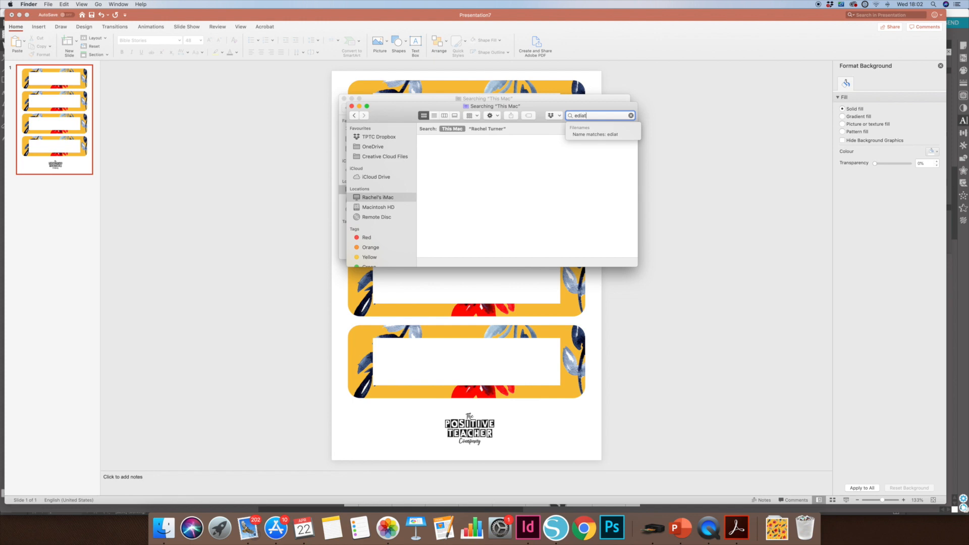
pyautogui.write('able labels')
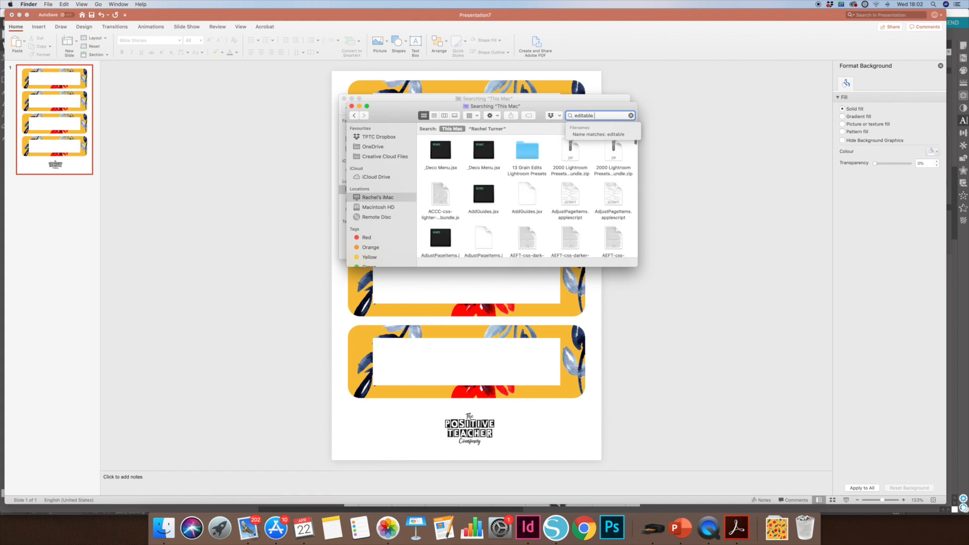
pyautogui.press('Return')
# - Open editable labels.pdf from the Finder search results
pyautogui.scroll(-10, 517, 191)
pyautogui.scroll(10, 517, 191)
pyautogui.scroll(-3, 518, 191)
pyautogui.doubleClick(483, 211)
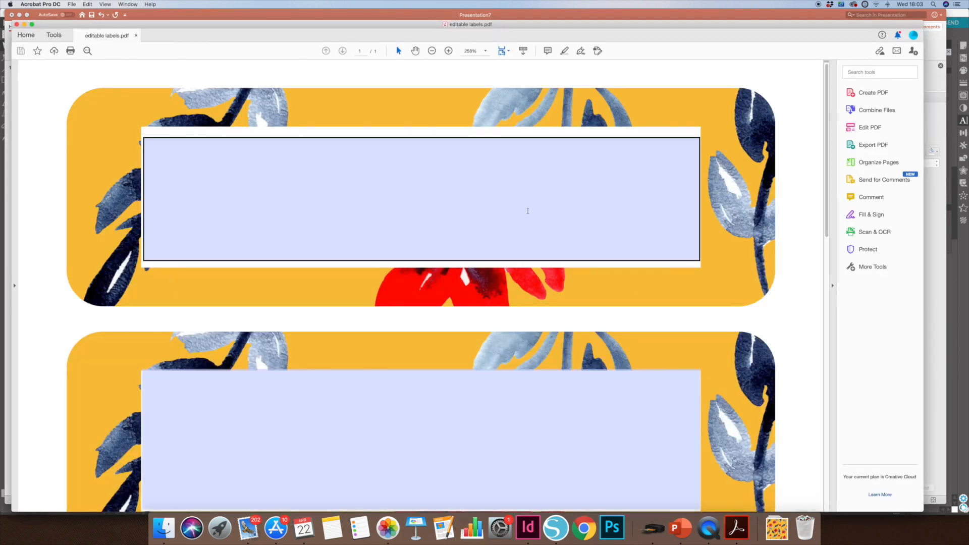
# - Test the reopened PDF by entering "frfrfrfr" in the first label's field, and clear the text again
pyautogui.press('super+0')
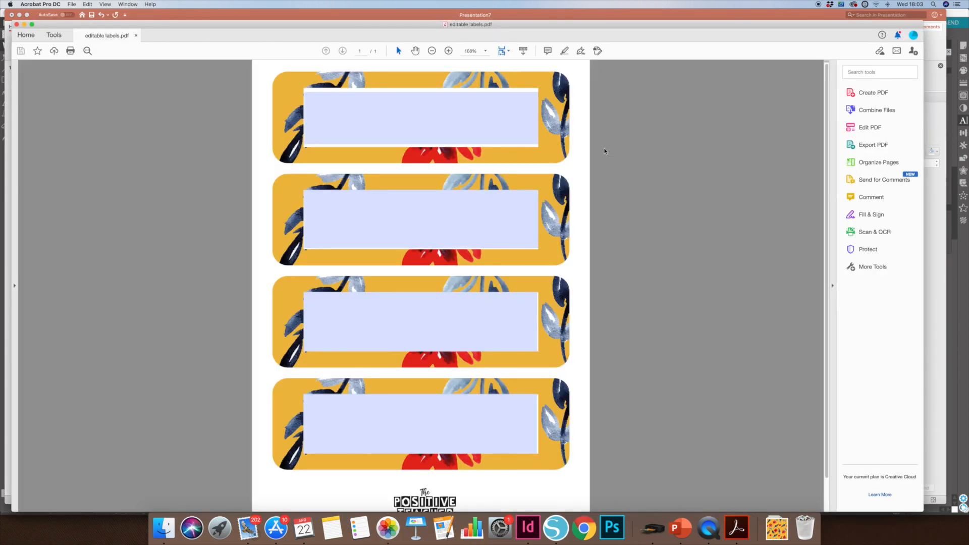
pyautogui.click(499, 122)
pyautogui.write('frfrfrfr')
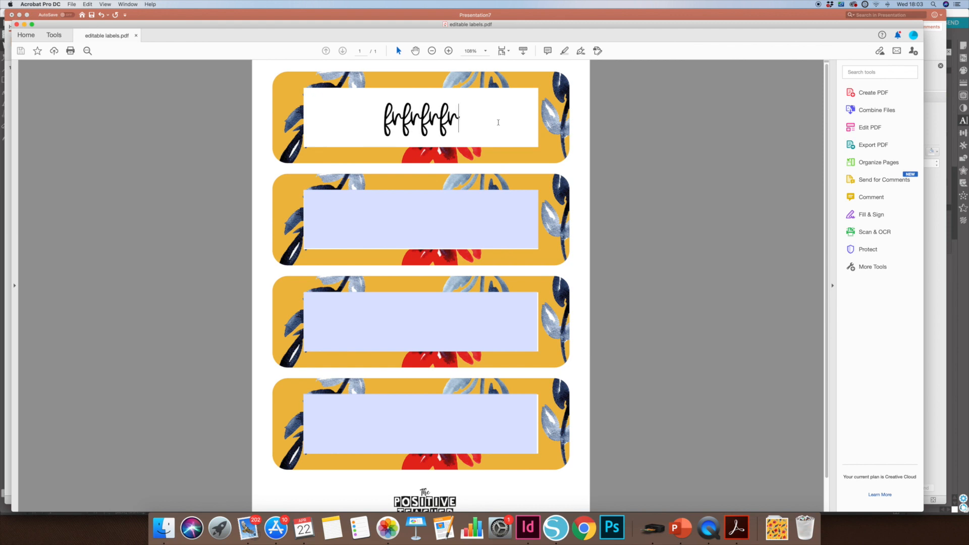
pyautogui.press('BackSpace')
pyautogui.press('BackSpace')
pyautogui.press('BackSpace')
pyautogui.press('BackSpace')
pyautogui.press('BackSpace')
pyautogui.press('BackSpace')
pyautogui.press('BackSpace')
pyautogui.press('BackSpace')
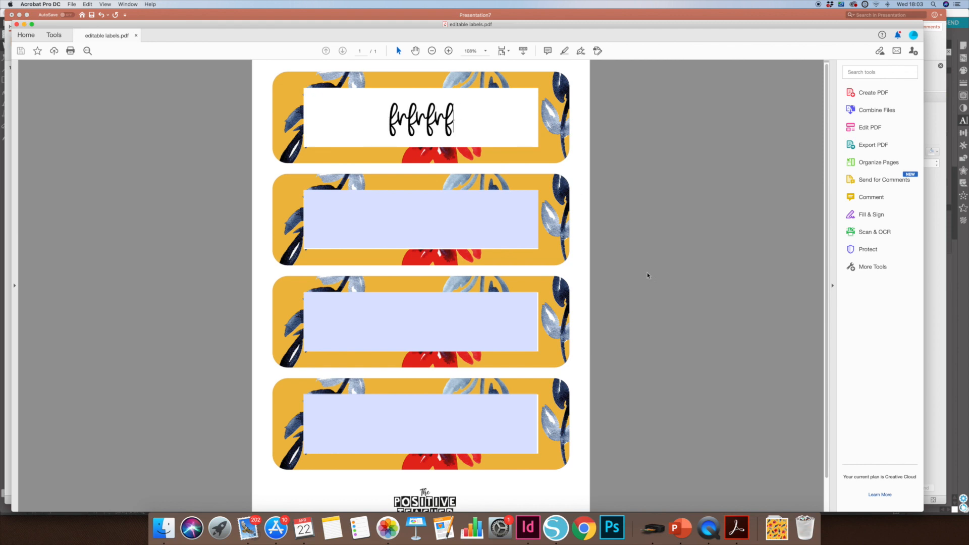
pyautogui.click(662, 198)
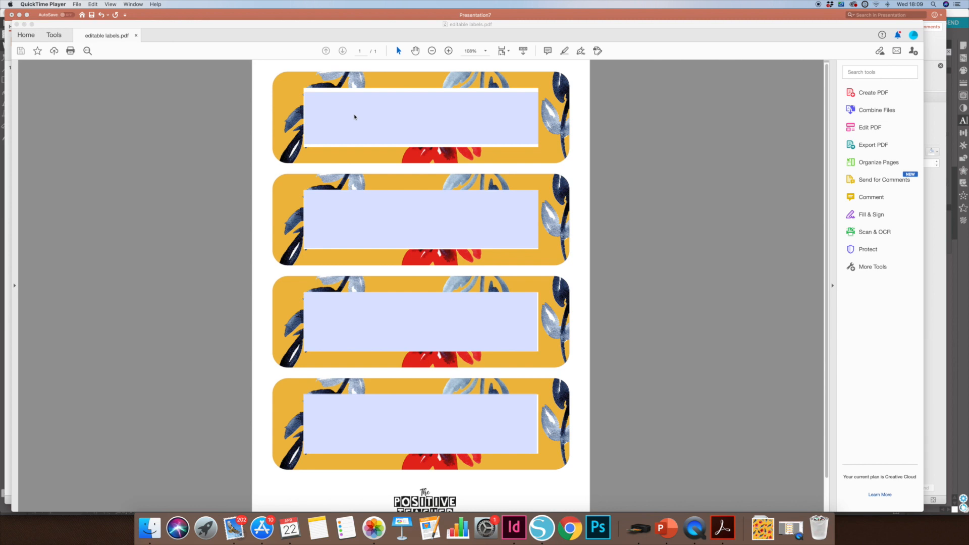
# - Activate the first label's field in editable labels.pdf for text entry
pyautogui.click(234, 124)
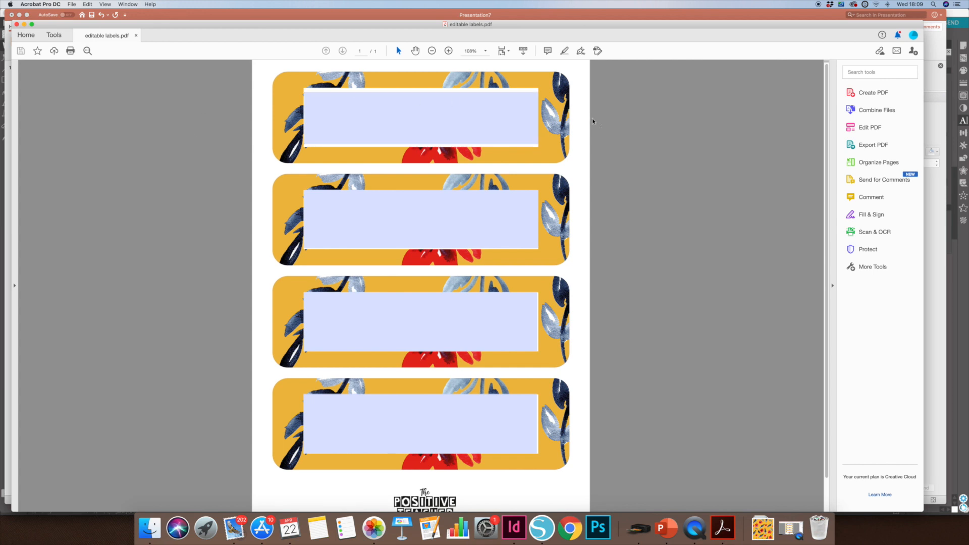
pyautogui.click(348, 117)
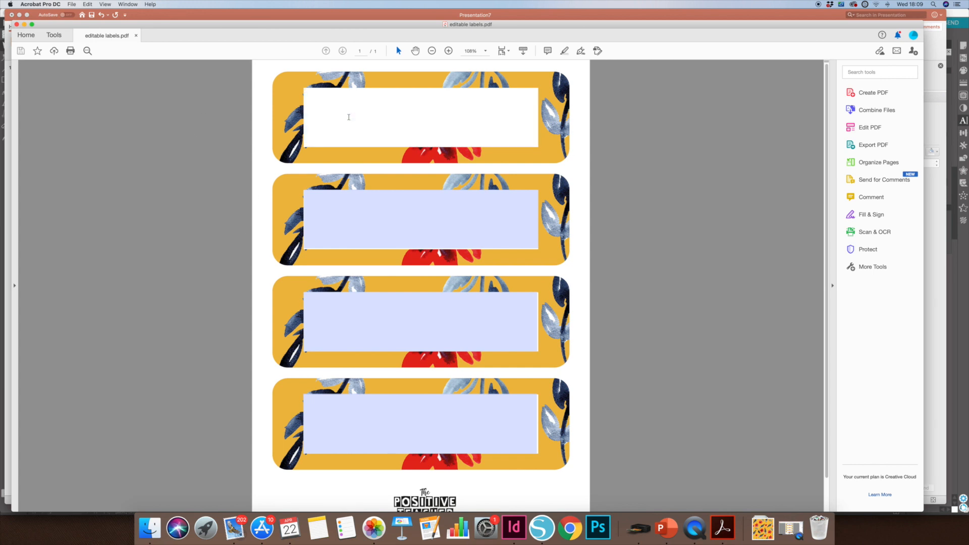